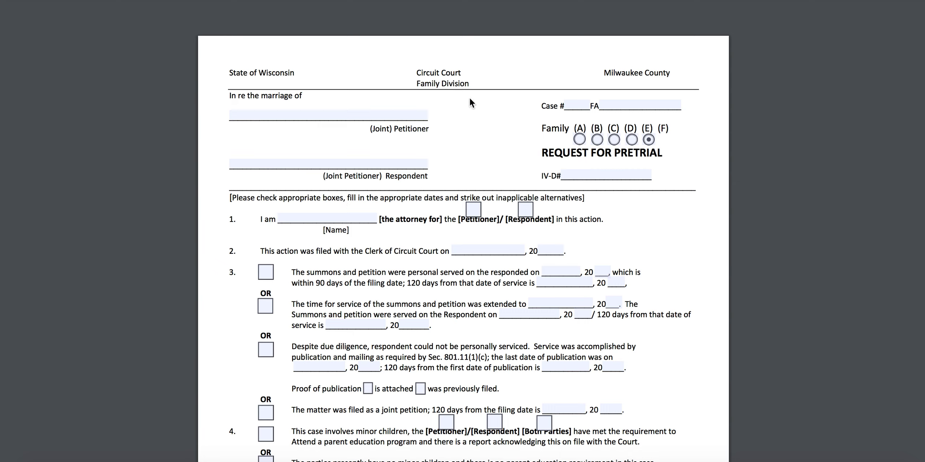
- Fill in the full names of the joint petitioner and the respondent in the form's caption
click(320, 117)
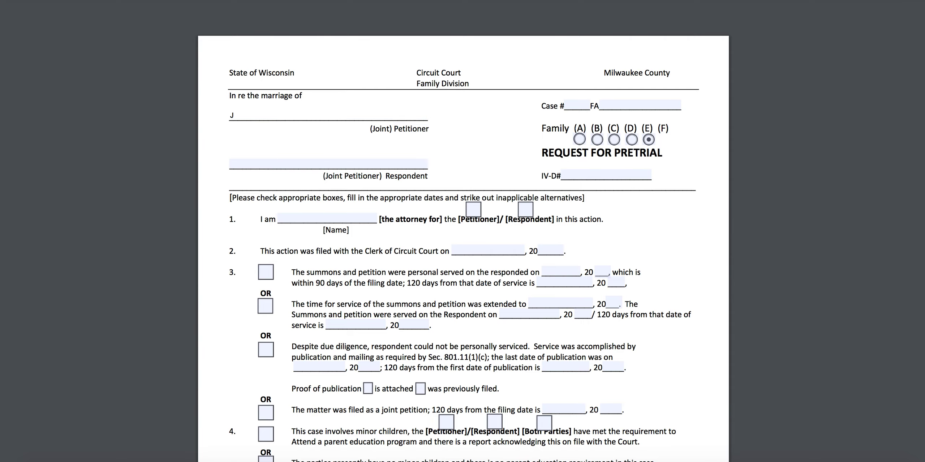
text(Jane Susan )
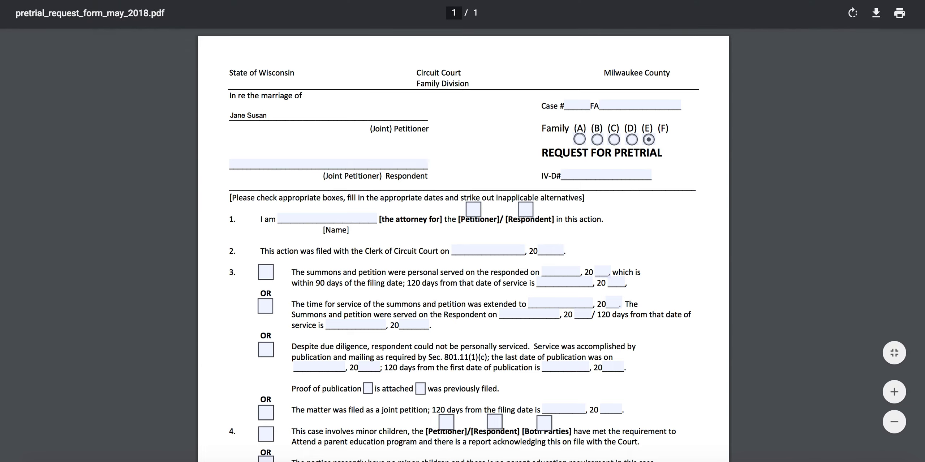
text(Doe)
click(317, 161)
text(Jo)
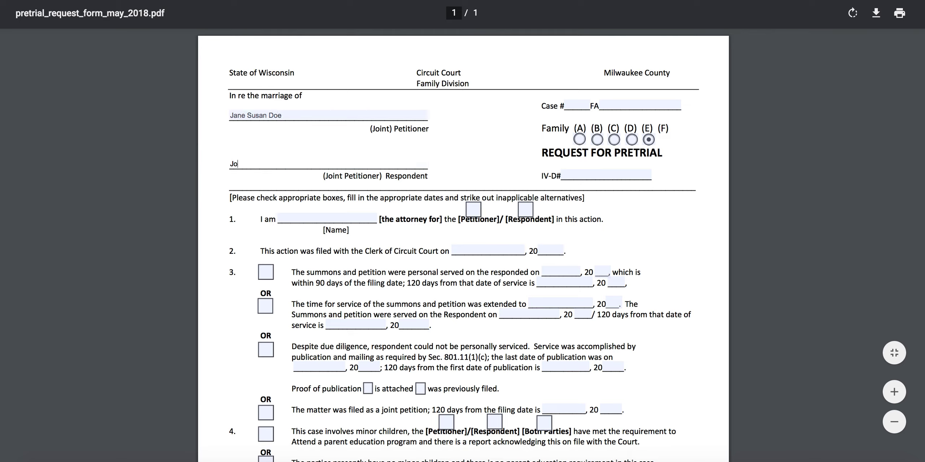
text(hn Samuel Smith)
- Complete the case number with 20 as the year plus the FA number, and select Family branch (B)
click(580, 104)
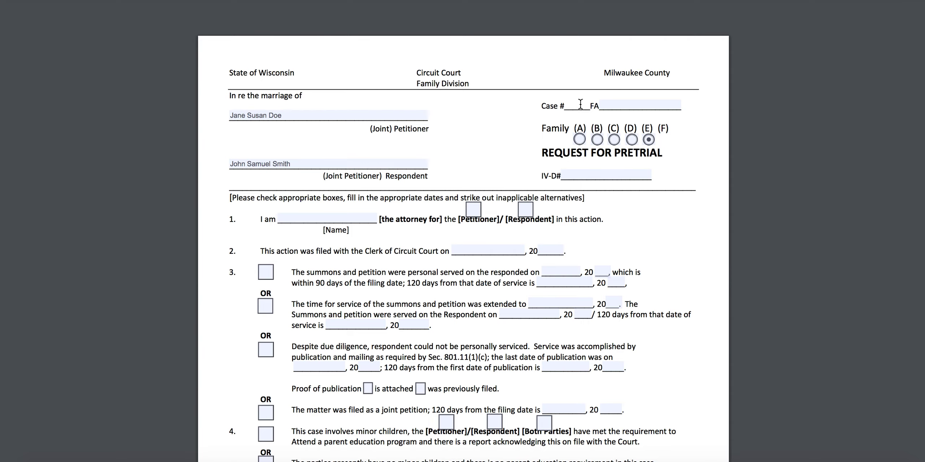
text(20202)
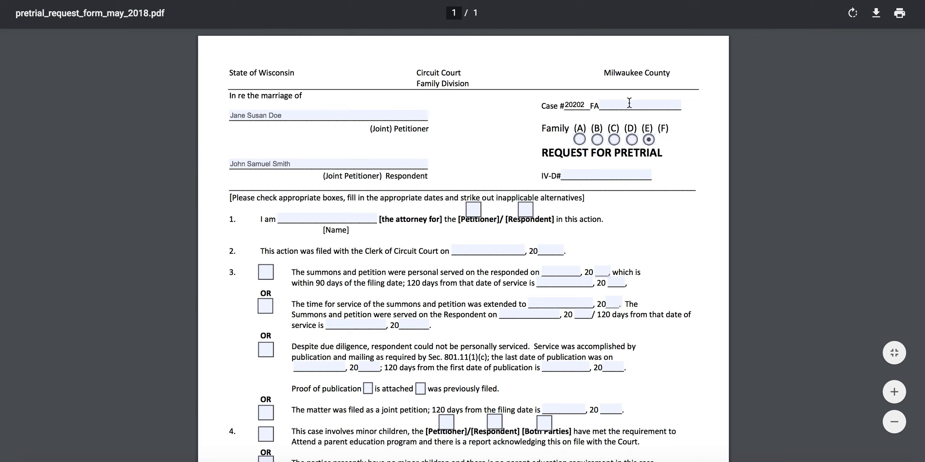
key(BackSpace)
key(BackSpace)
text(1)
text(2)
key(BackSpace)
text(0)
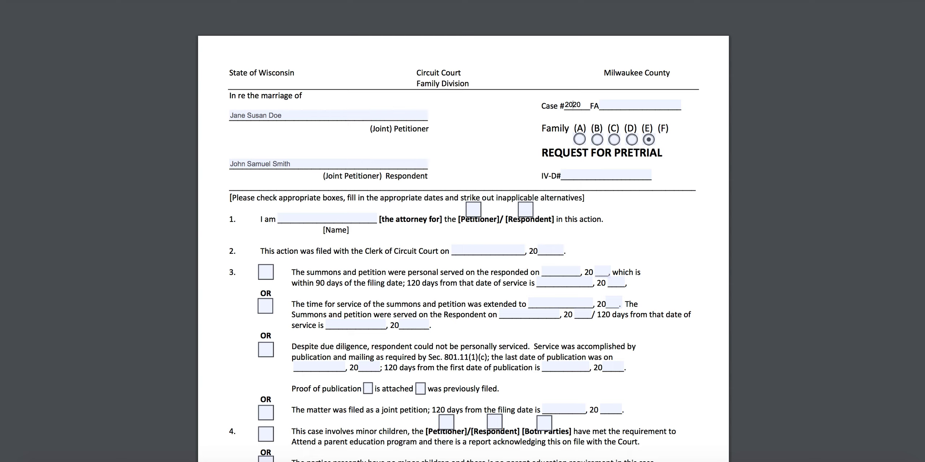
key(BackSpace)
key(BackSpace)
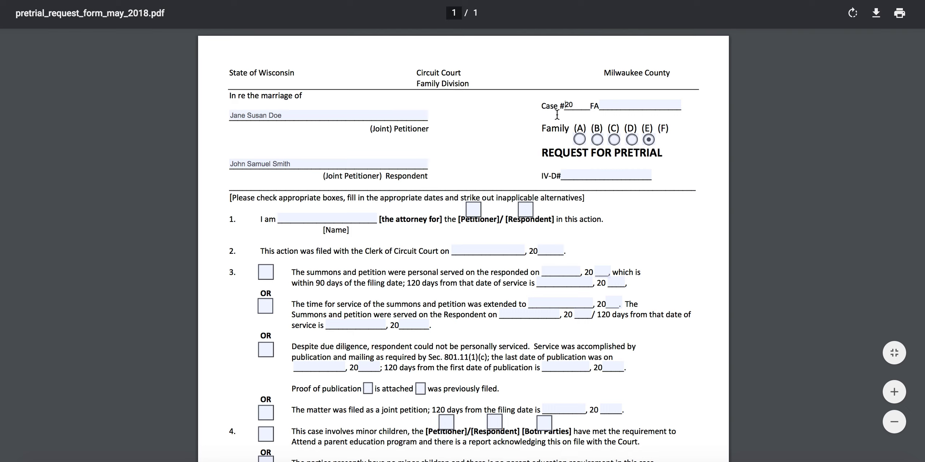
click(575, 104)
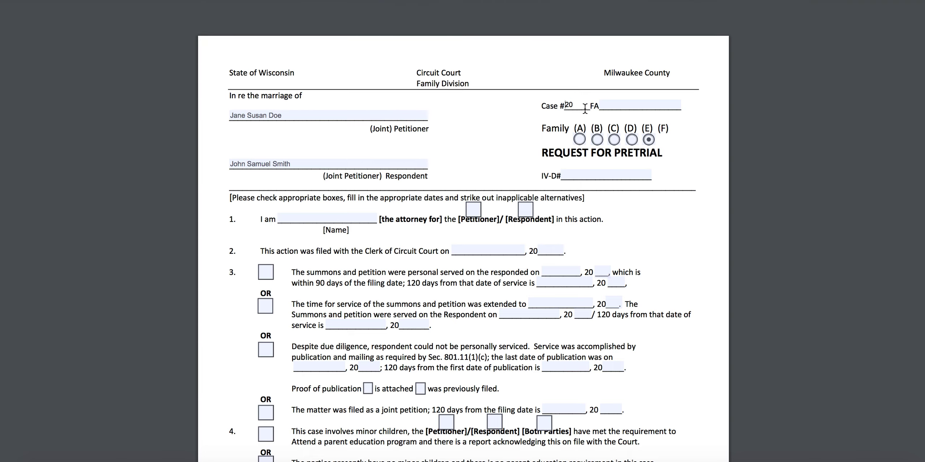
click(602, 105)
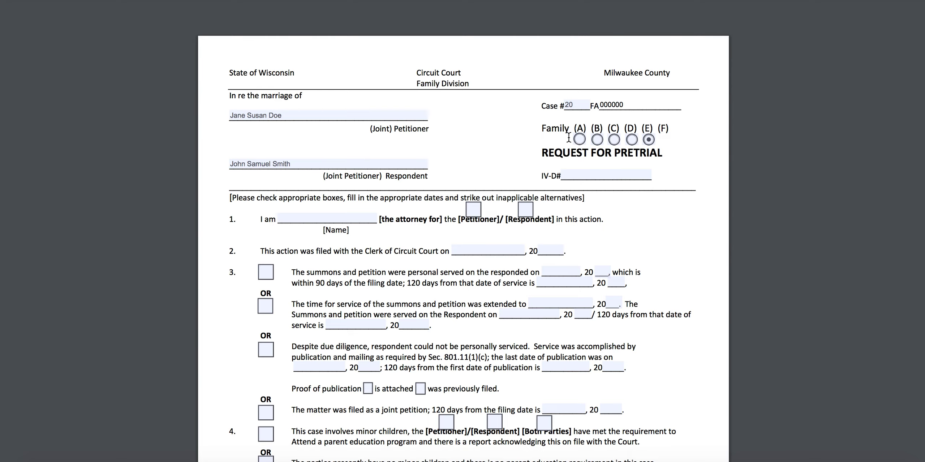
click(598, 141)
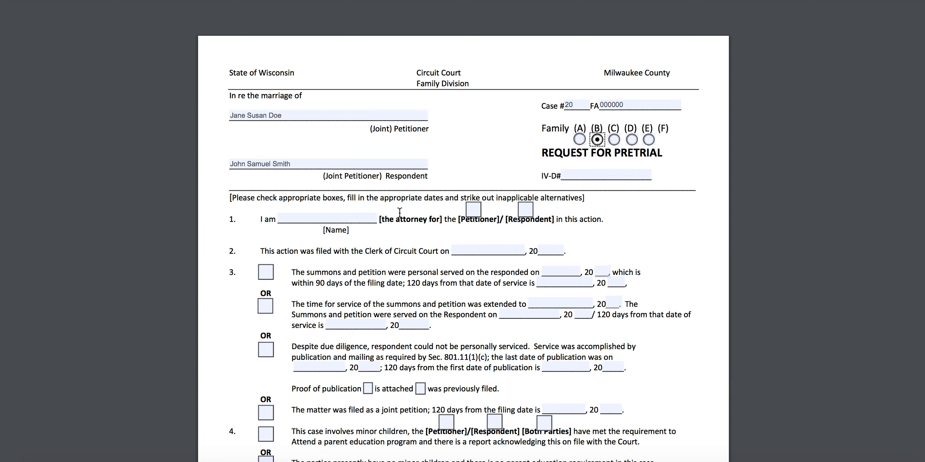
- In item 1, enter the petitioner's full name and mark the filer as Petitioner
click(328, 216)
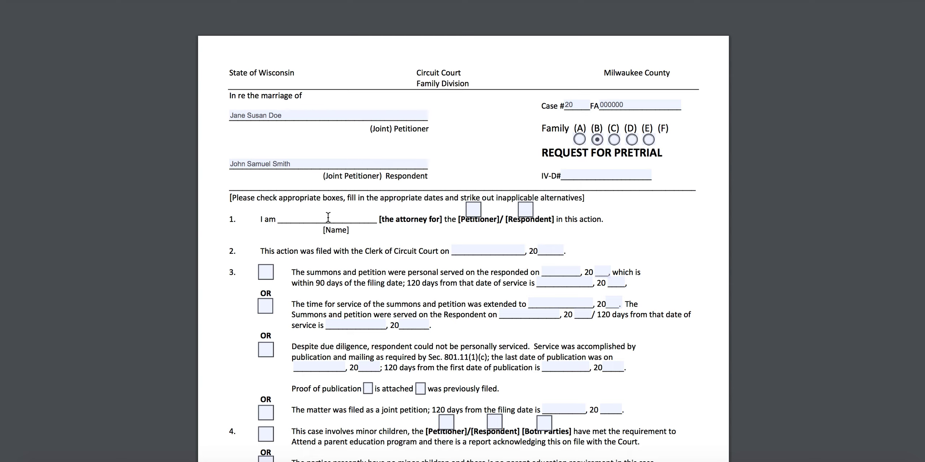
text(Jane S)
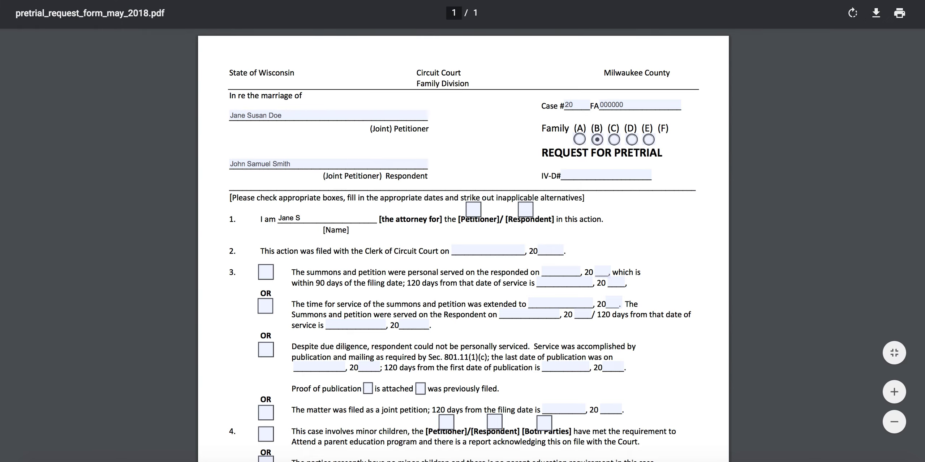
text(usan Doe)
click(473, 209)
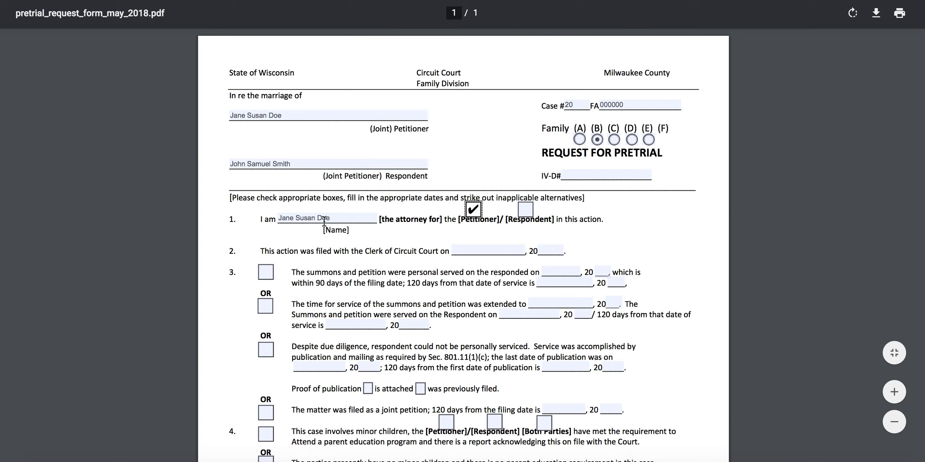
- In item 2, enter 07/15, 2020 as the date the action was filed with the Clerk of Circuit Court
click(466, 250)
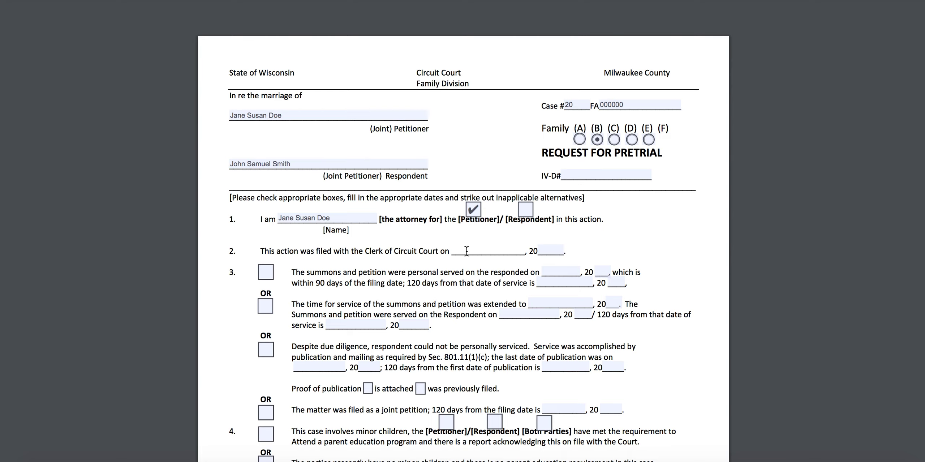
click(467, 250)
text(07/1)
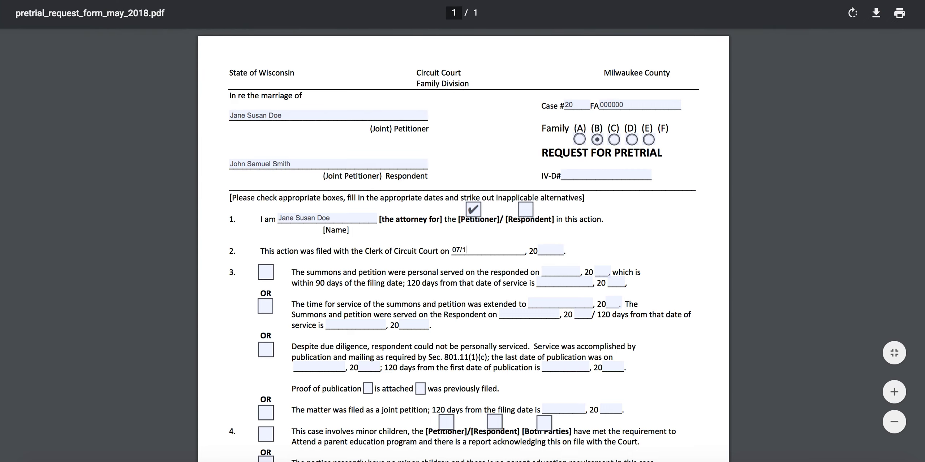
text(5)
click(546, 249)
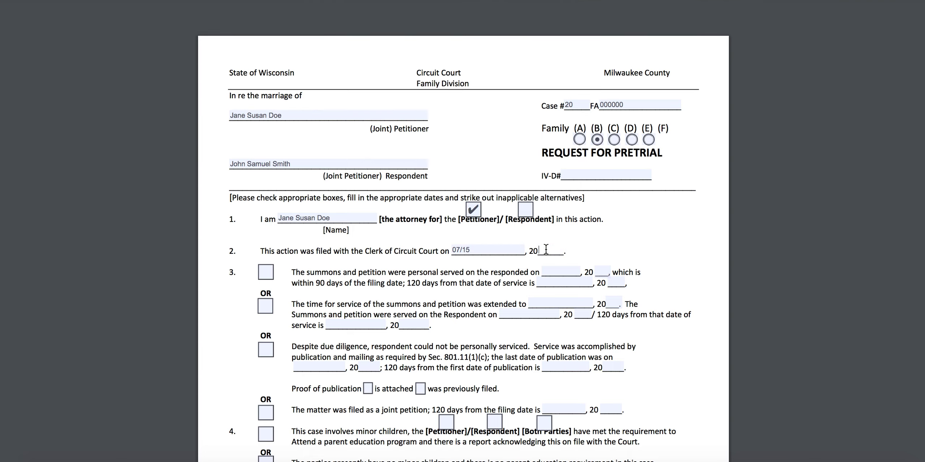
text(20)
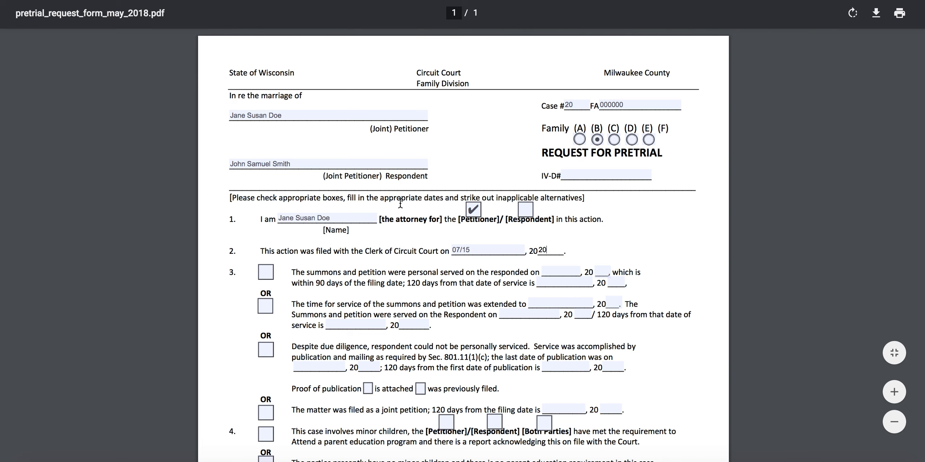
- In item 3, check the option stating that the matter was filed as a joint petition
scroll(386, 250, down, 1)
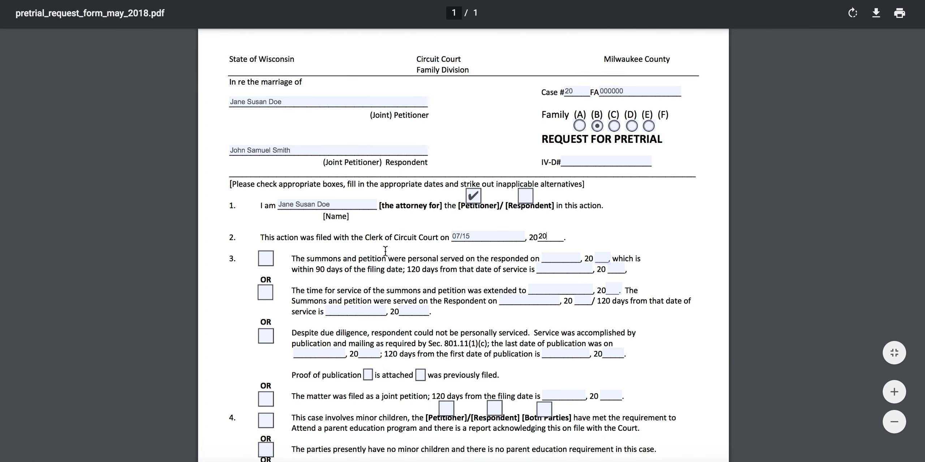
scroll(385, 249, down, 4)
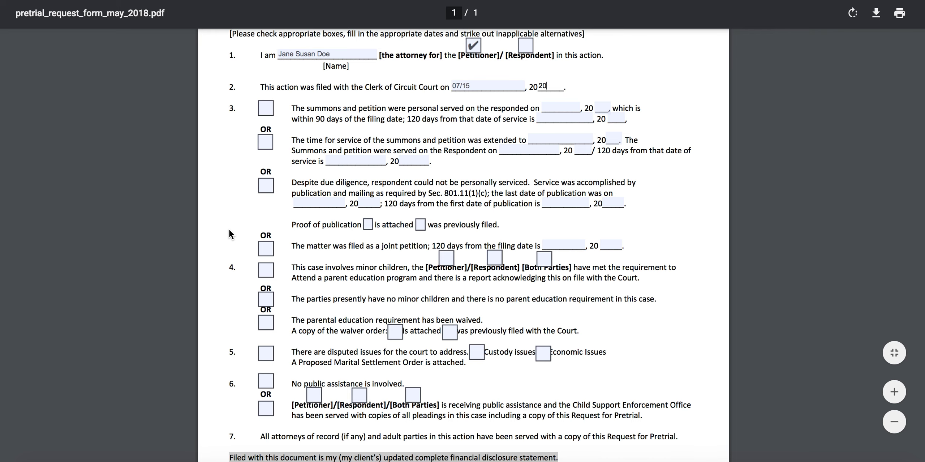
scroll(230, 231, up, 2)
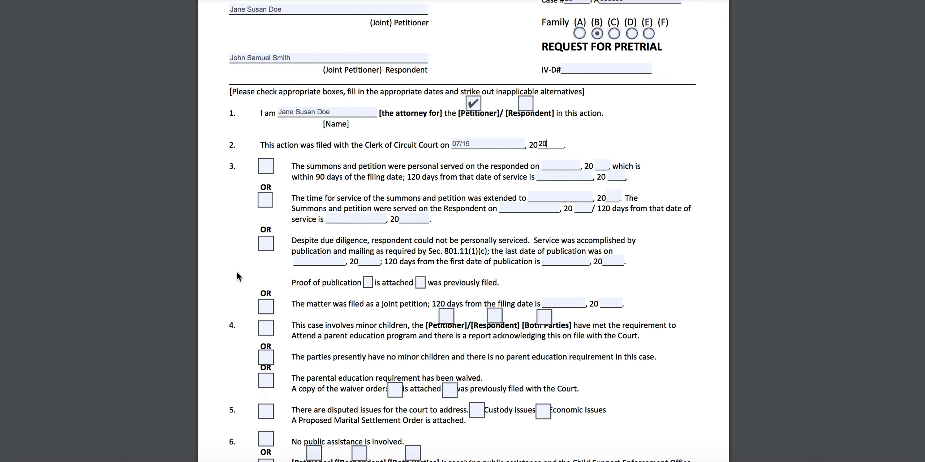
click(266, 307)
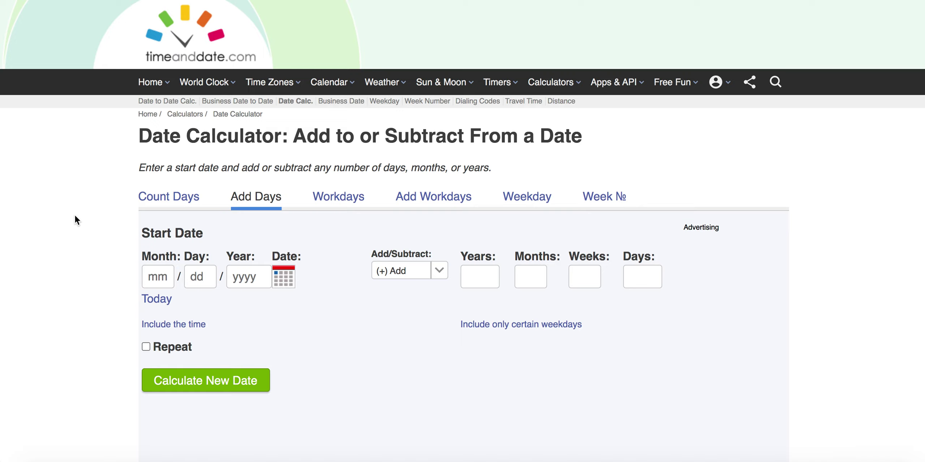
- Switch to the timeanddate.com Date Calculator and calculate the date 120 days after 07/15/2020
click(150, 277)
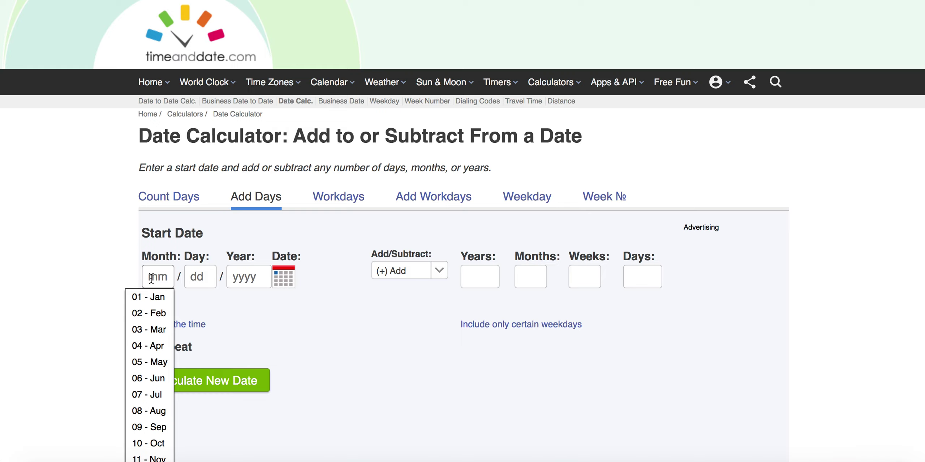
text(07)
key(Tab)
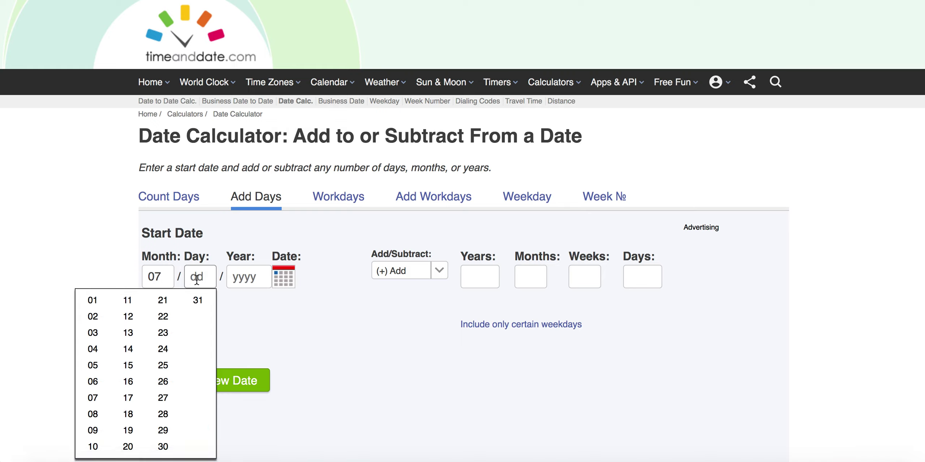
text(15)
click(246, 277)
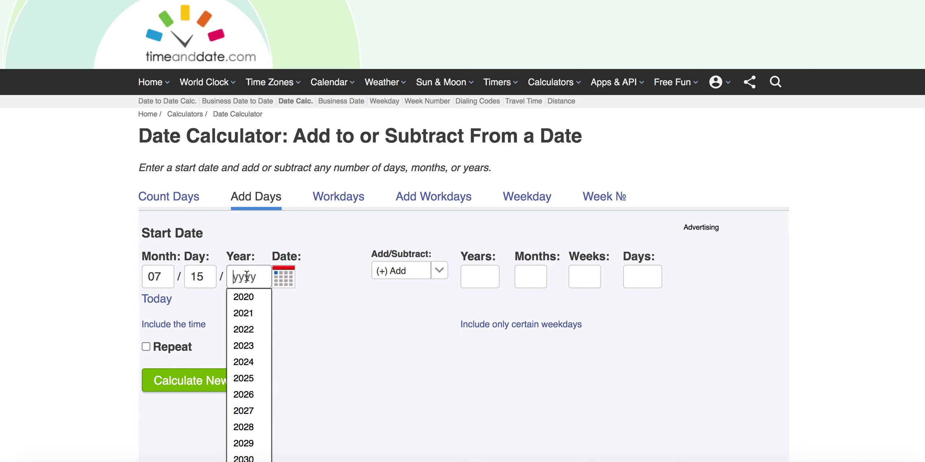
text(2020)
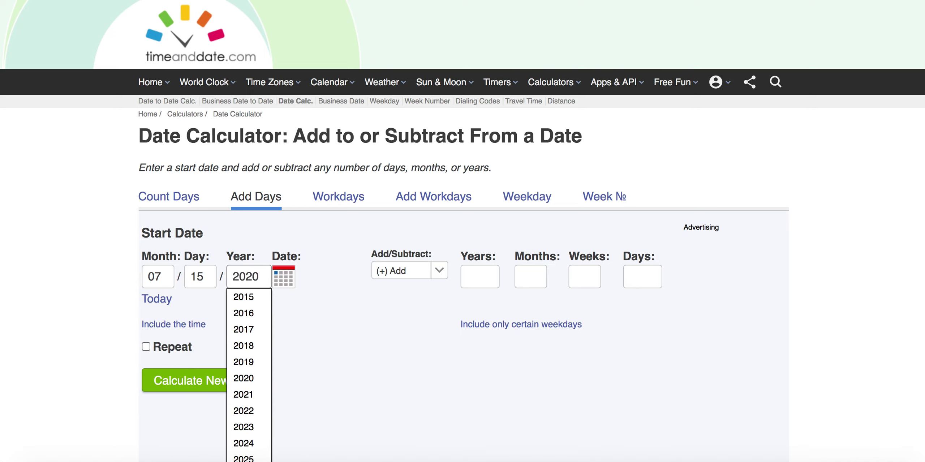
click(636, 278)
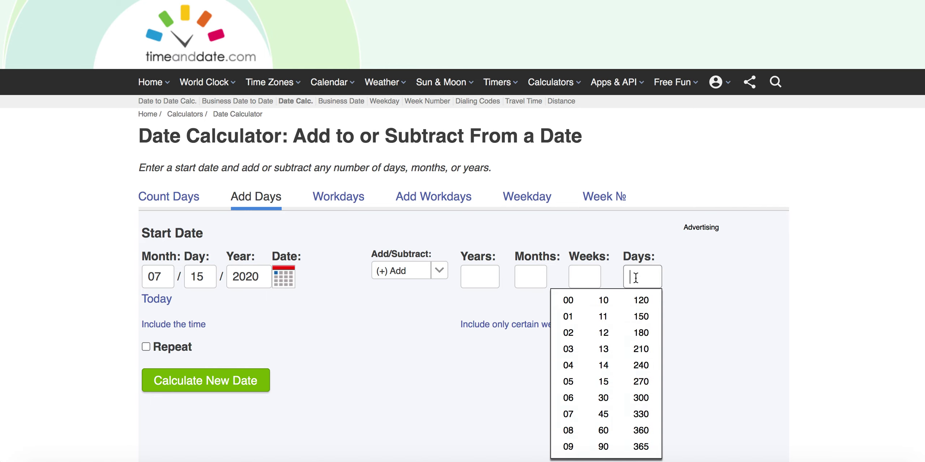
text(120)
key(Return)
scroll(374, 352, down, 3)
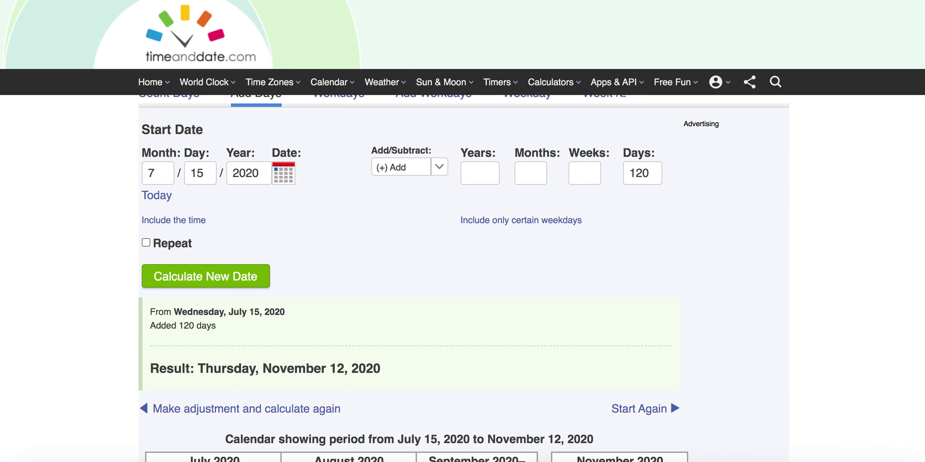
- Back on the pretrial form in the browser, enter 11/12, 2020 as the joint petition's 120-day date
key(ctrl+Tab)
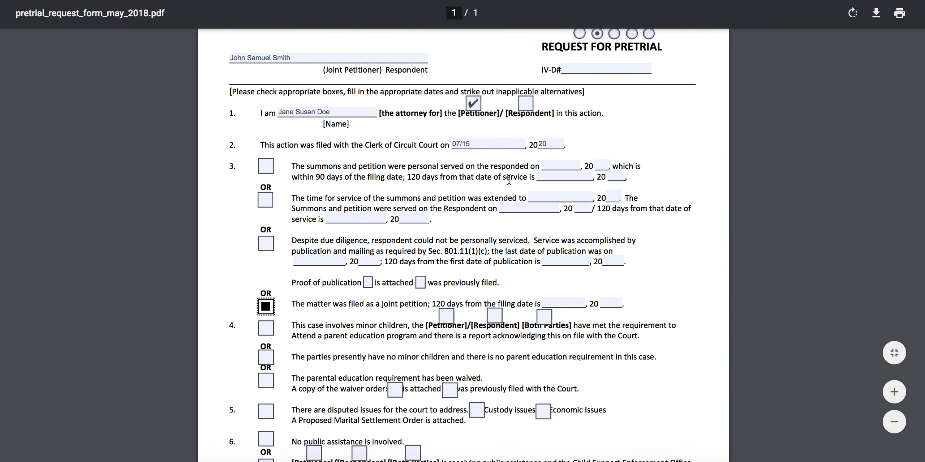
click(547, 302)
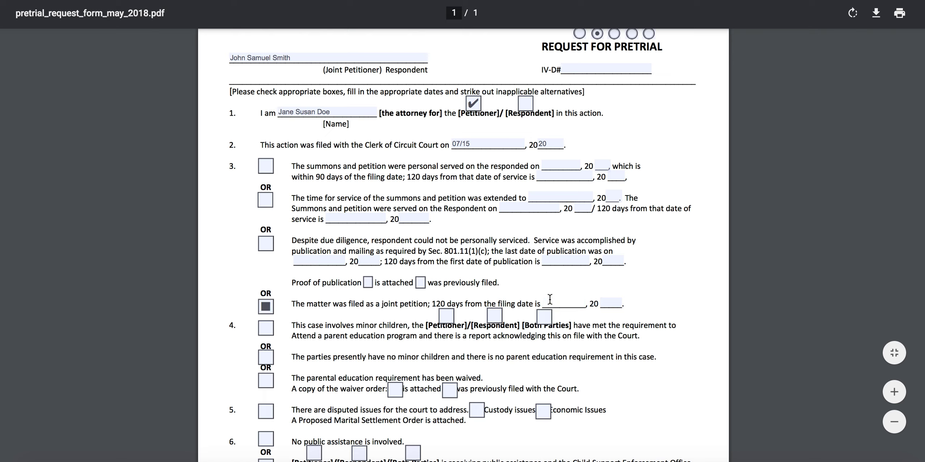
text(11/12)
click(618, 303)
text(20)
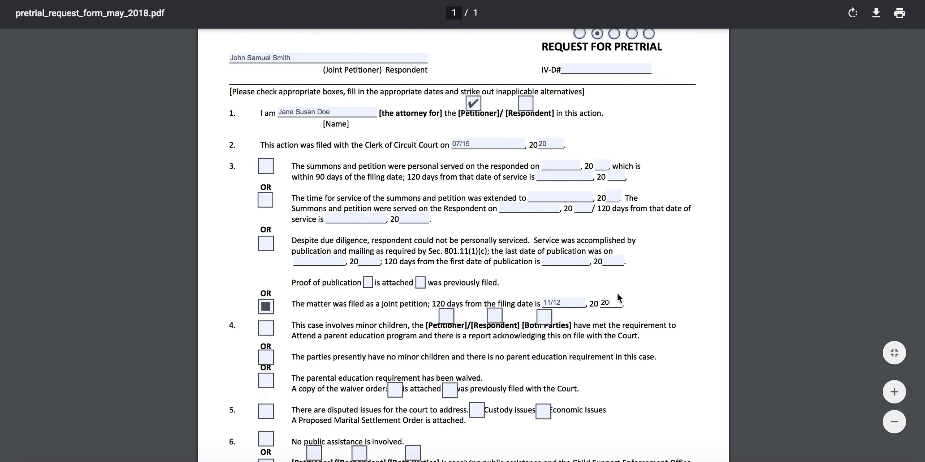
- Clear the joint petition's 120-day date and year, and uncheck the joint petition option
key(BackSpace)
key(BackSpace)
click(576, 304)
key(BackSpace)
key(BackSpace)
key(BackSpace)
key(BackSpace)
key(BackSpace)
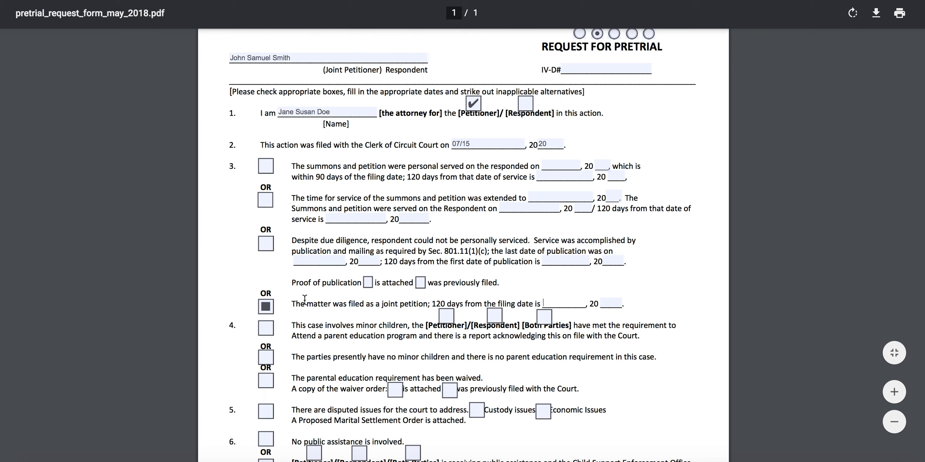
click(264, 310)
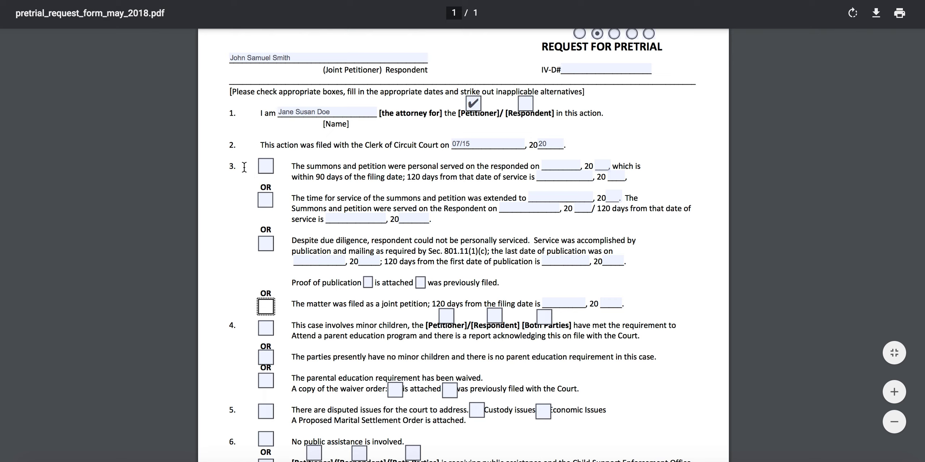
- In item 3, check the personal service option and enter 07/20, 2020 as the date the respondent was served
click(265, 169)
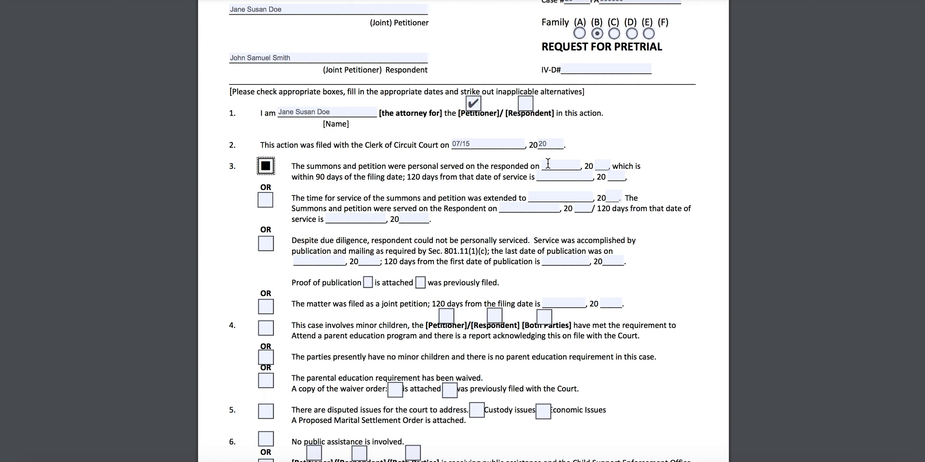
click(547, 163)
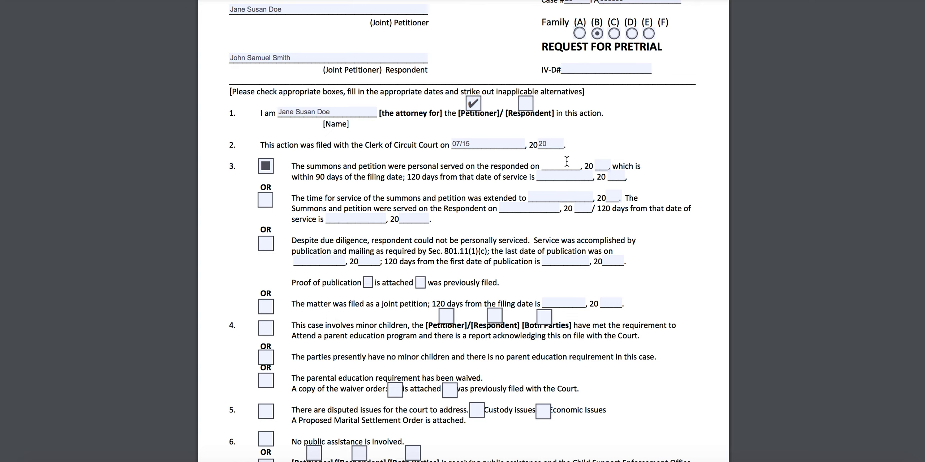
text(0)
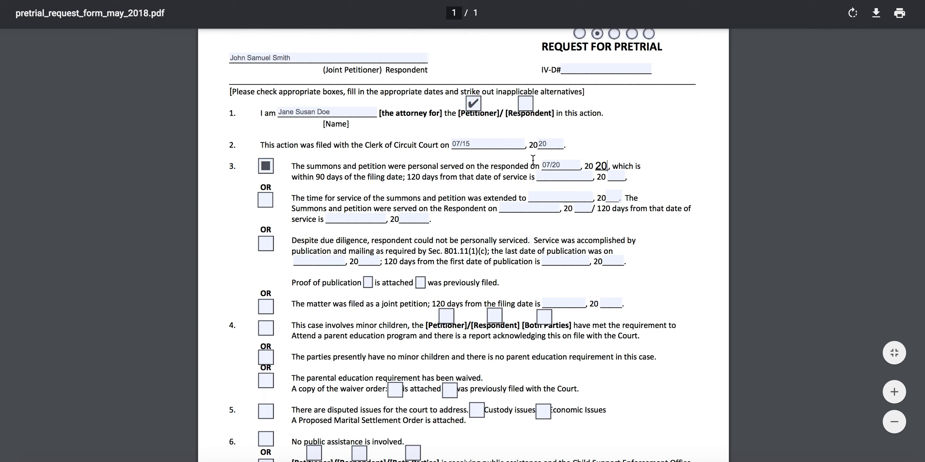
- Change the date the respondent was personally served in item 3 to 10/29
click(563, 165)
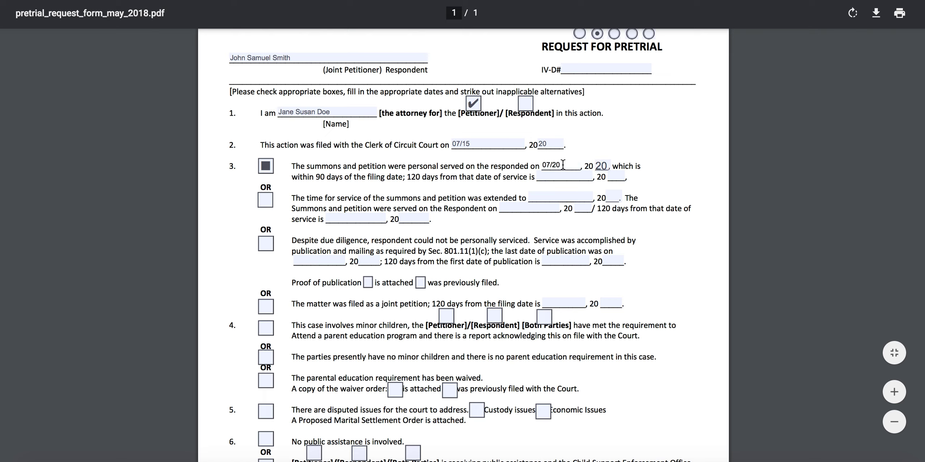
key(BackSpace)
key(BackSpace)
key(BackSpace)
key(BackSpace)
key(BackSpace)
text(10/29)
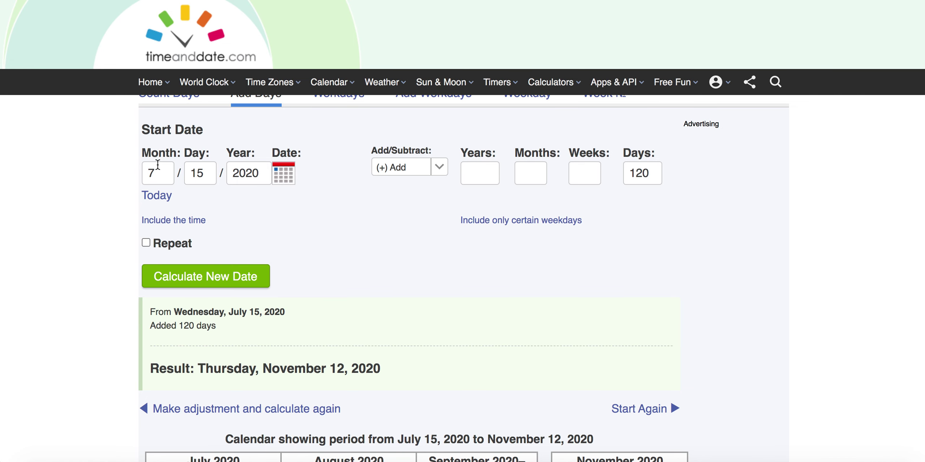
- Switch to the timeanddate.com Date Calculator and calculate the date 90 days after 07/15/2020
click(158, 167)
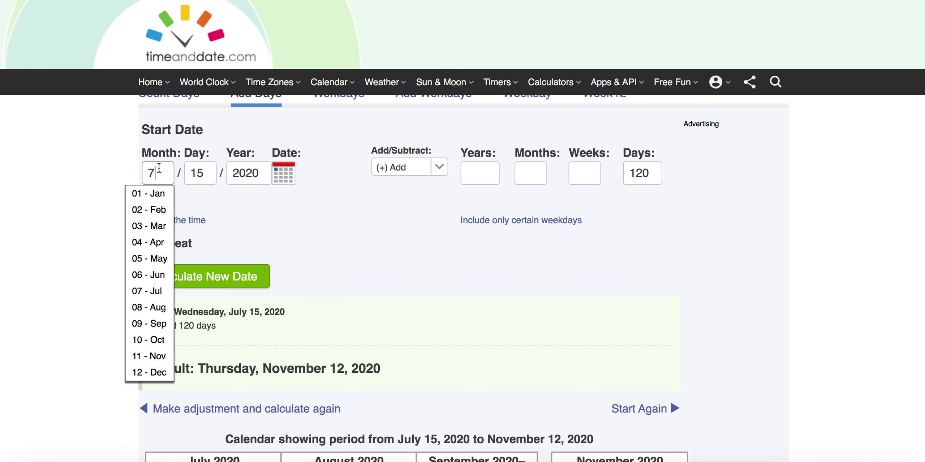
key(BackSpace)
text(1)
key(BackSpace)
text(07)
click(624, 173)
key(BackSpace)
text(90)
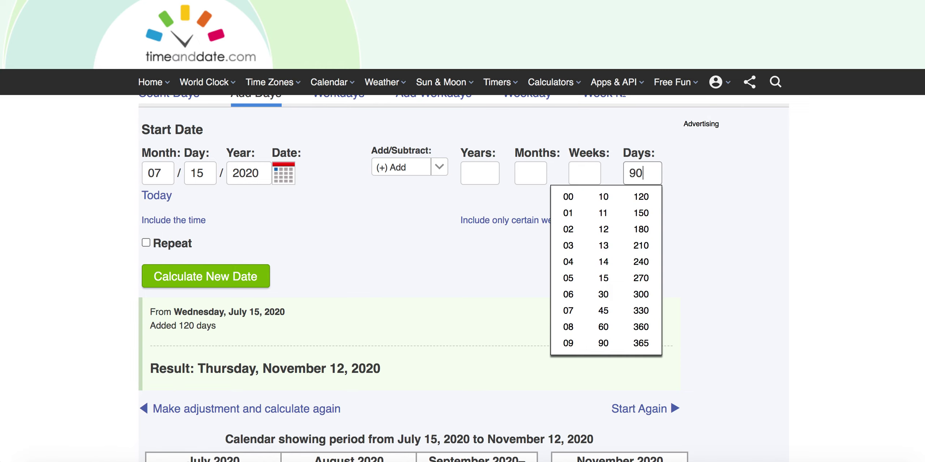
key(Return)
scroll(566, 221, down, 6)
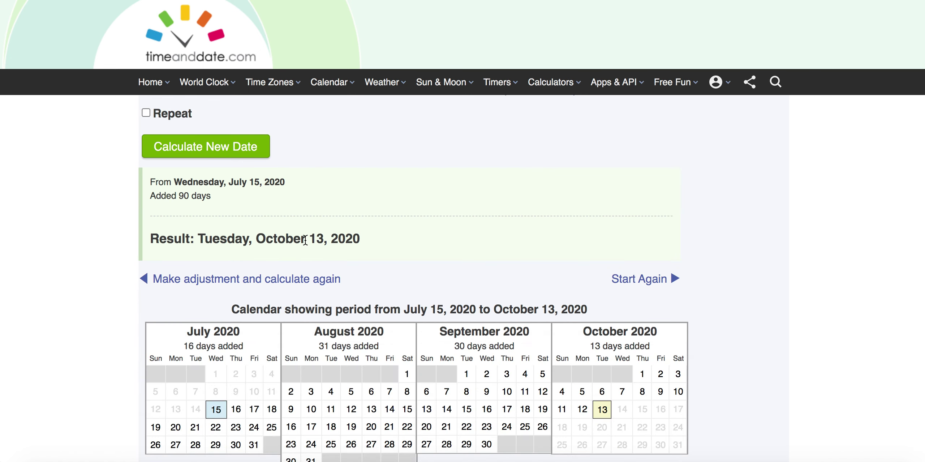
scroll(306, 241, up, 2)
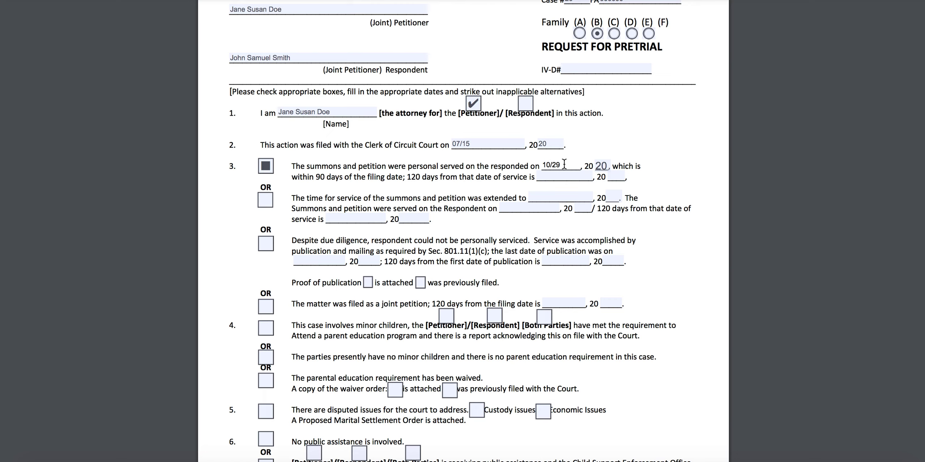
- Back on the pretrial form, set the date the respondent was personally served in item 3 to 07/20
drag(564, 163, 540, 161)
key(BackSpace)
text(0)
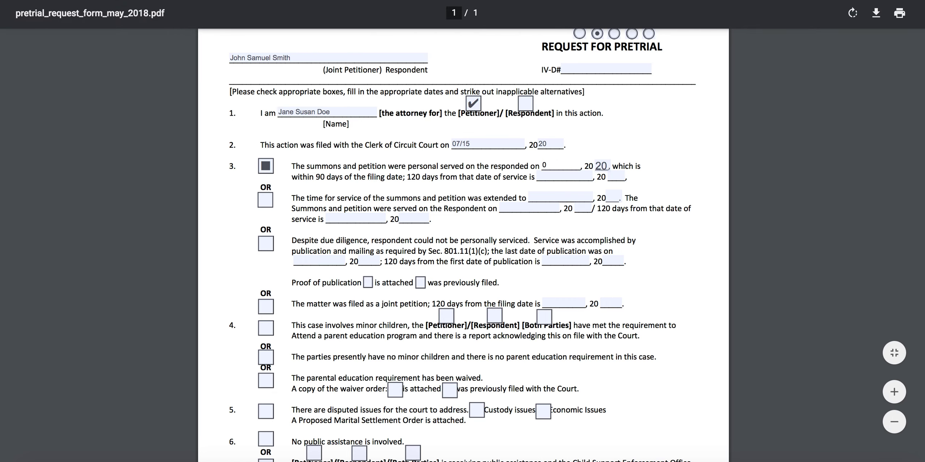
text(7/20)
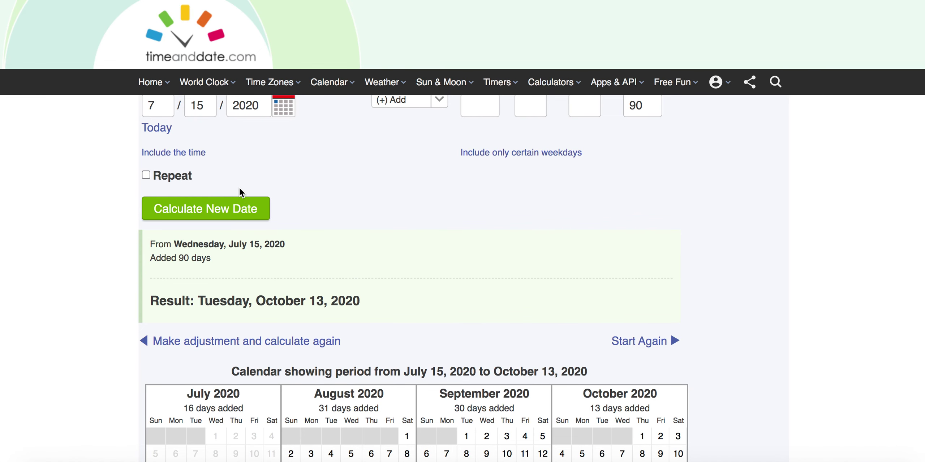
- Switch to the timeanddate.com Date Calculator and calculate the date 120 days after 07/20/2020
scroll(239, 188, up, 5)
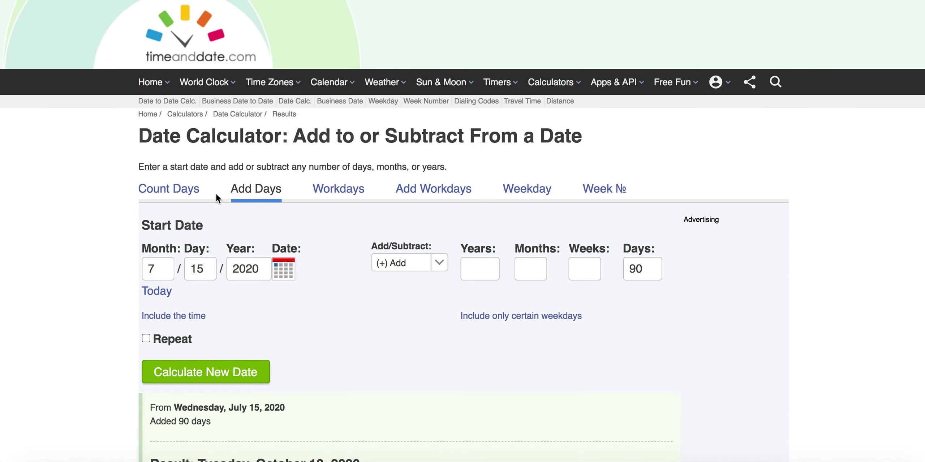
click(209, 263)
key(BackSpace)
key(BackSpace)
text(20)
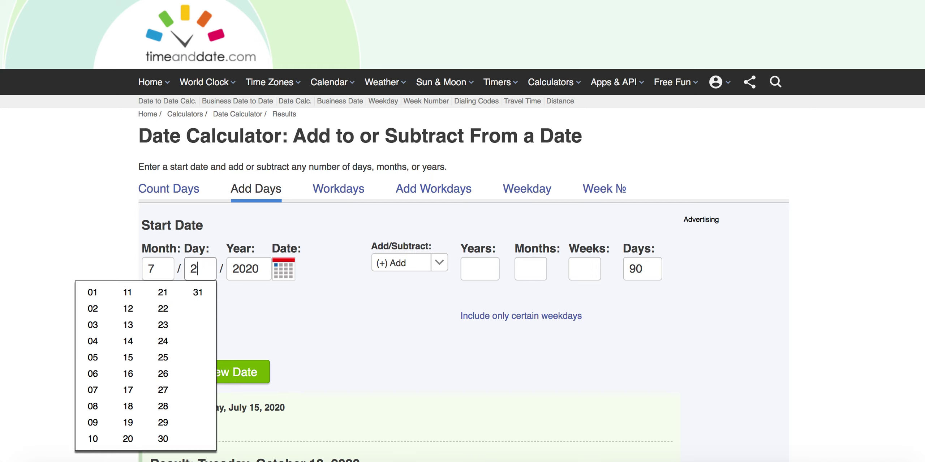
click(308, 322)
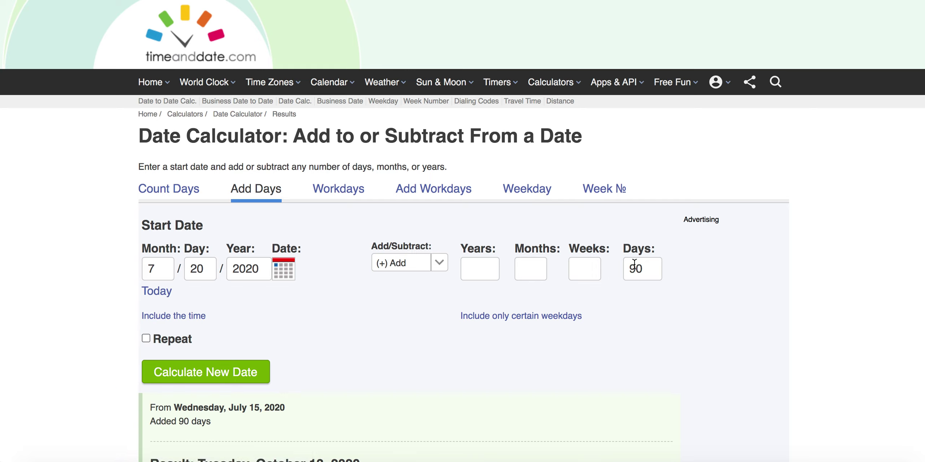
drag(649, 268, 629, 271)
key(BackSpace)
text(120)
key(Return)
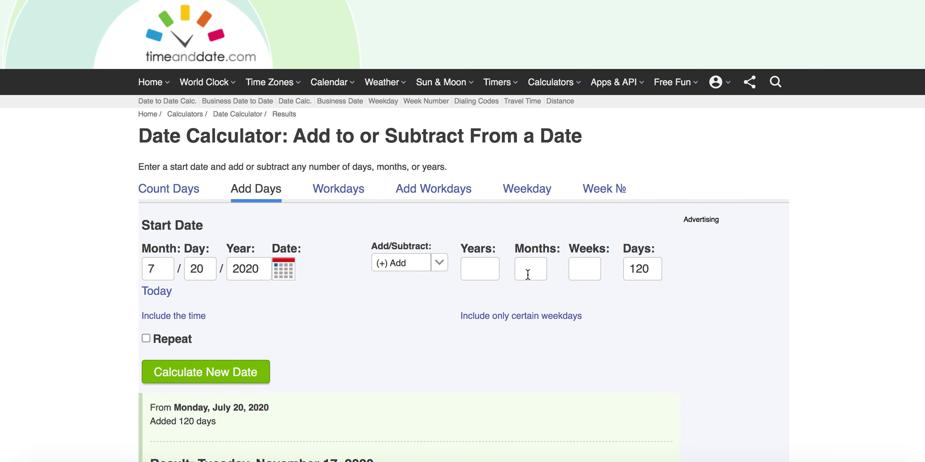
scroll(448, 294, down, 3)
scroll(361, 330, up, 2)
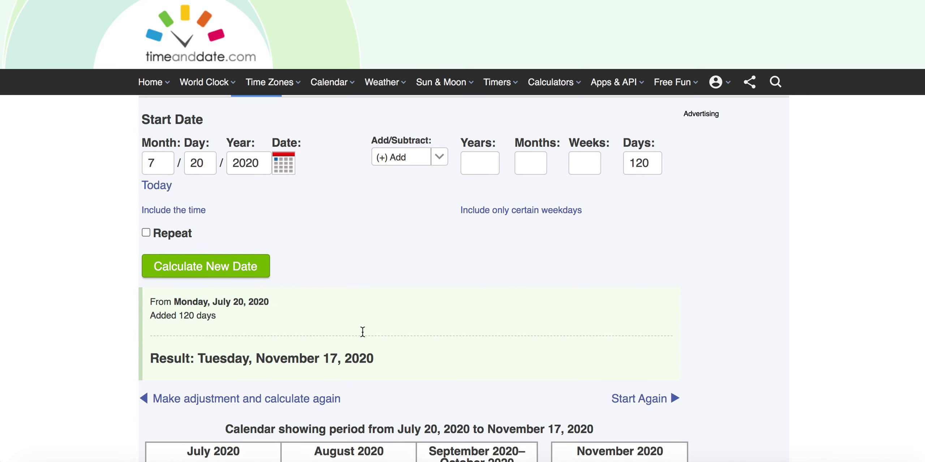
- Back on the pretrial form, enter 11/17, 2020 as the date 120 days from personal service in item 3
key(ctrl+Tab)
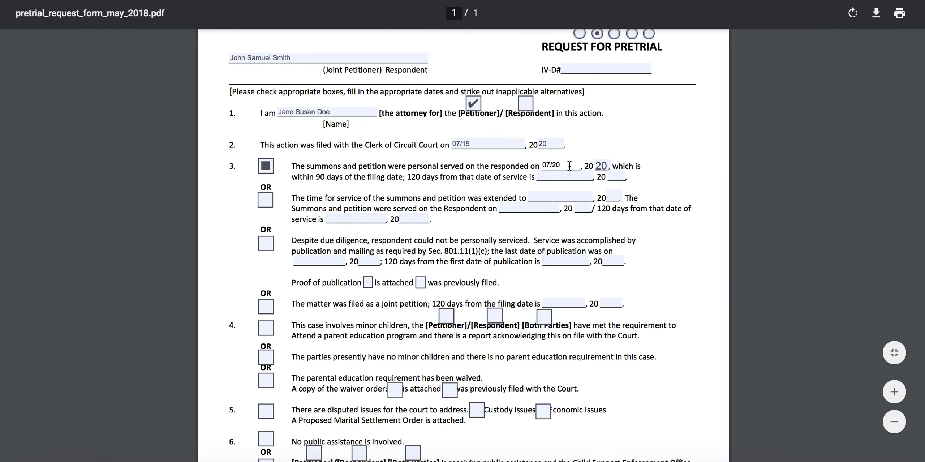
click(566, 176)
text(11/17)
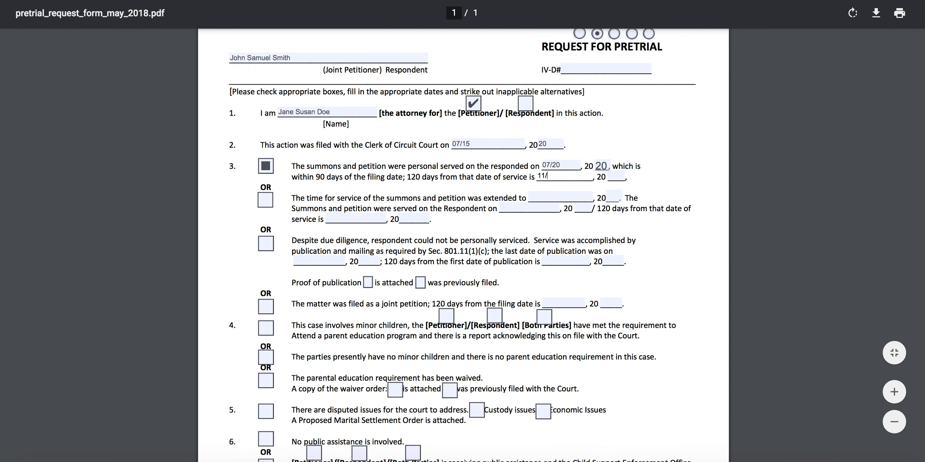
click(617, 176)
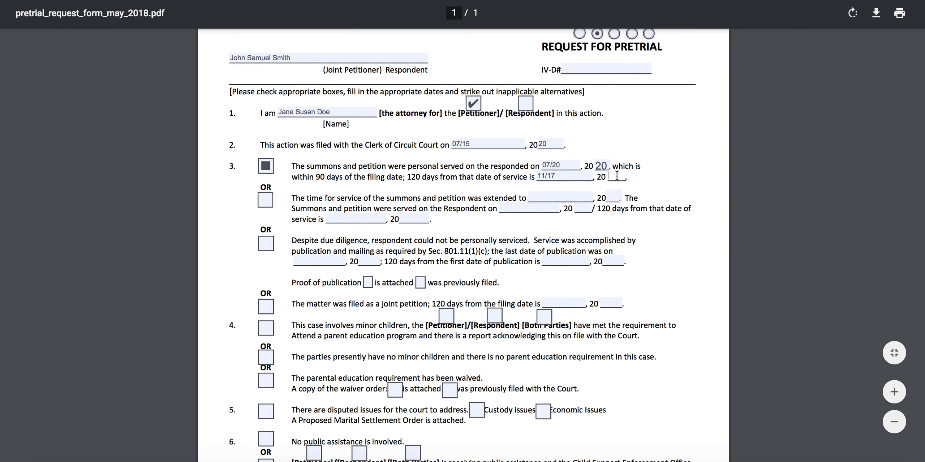
text(20)
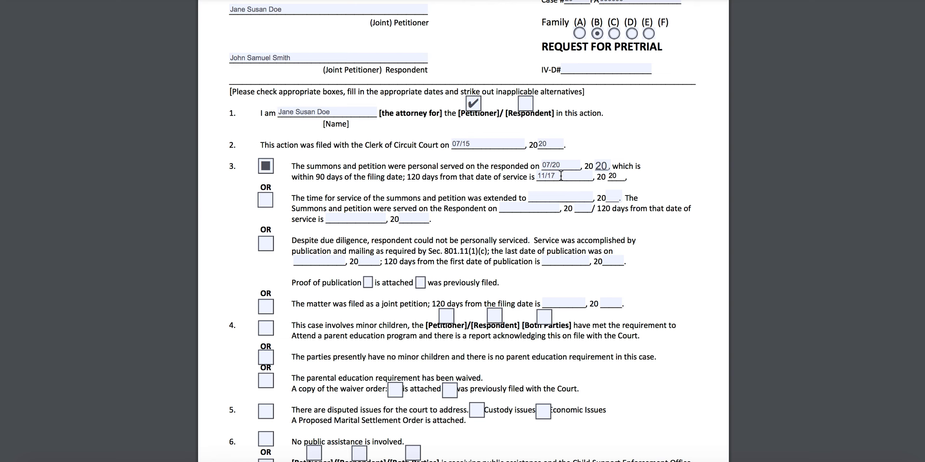
- In item 4, try the minor children option with the Petitioner and Both Parties choices, and uncheck the option again
scroll(222, 217, down, 3)
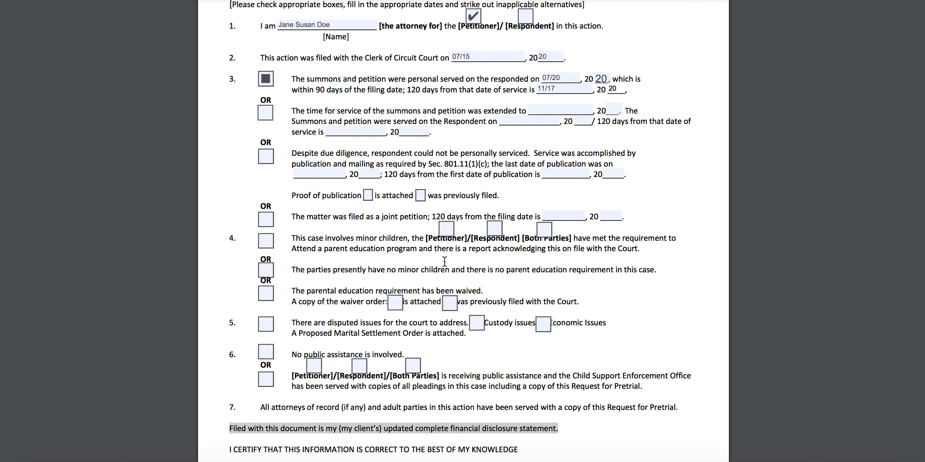
click(265, 240)
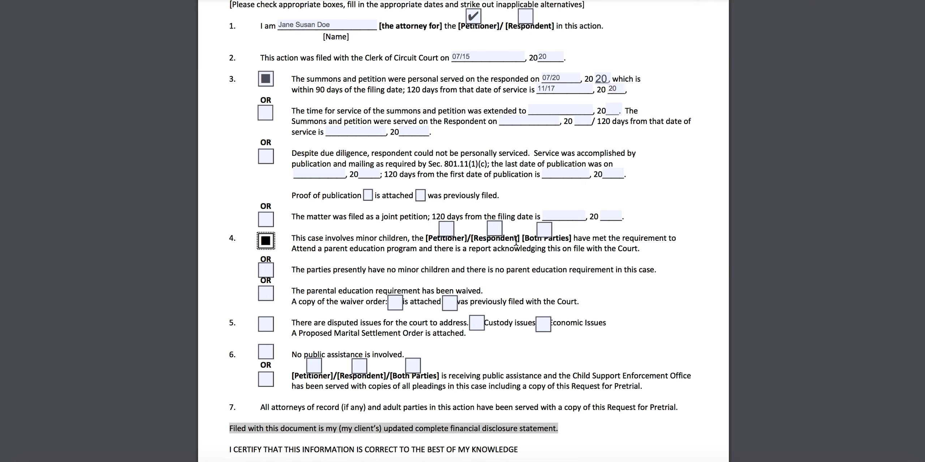
click(447, 229)
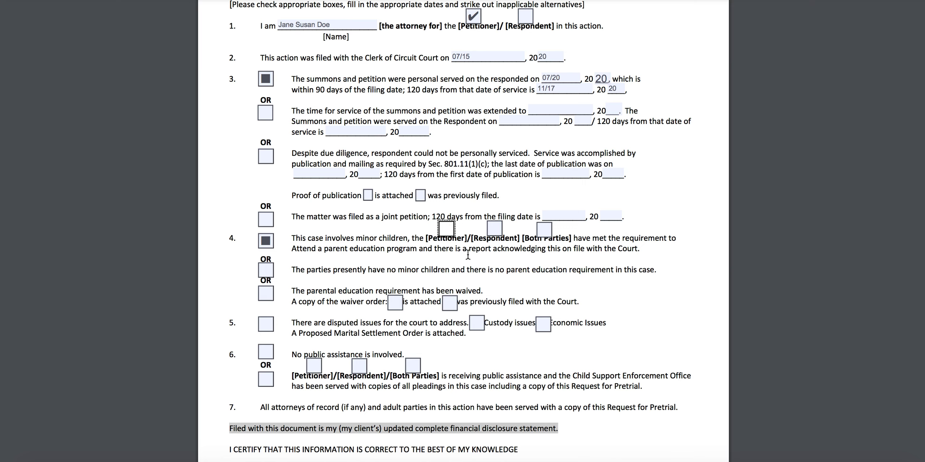
click(546, 234)
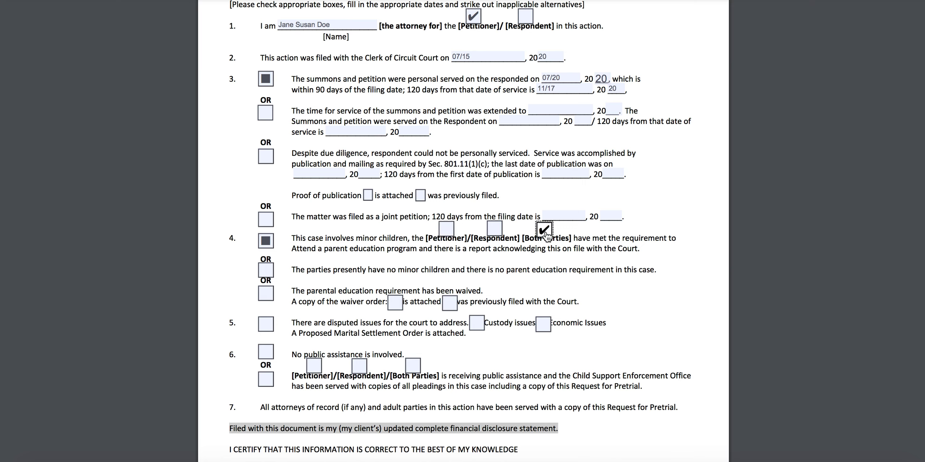
click(445, 233)
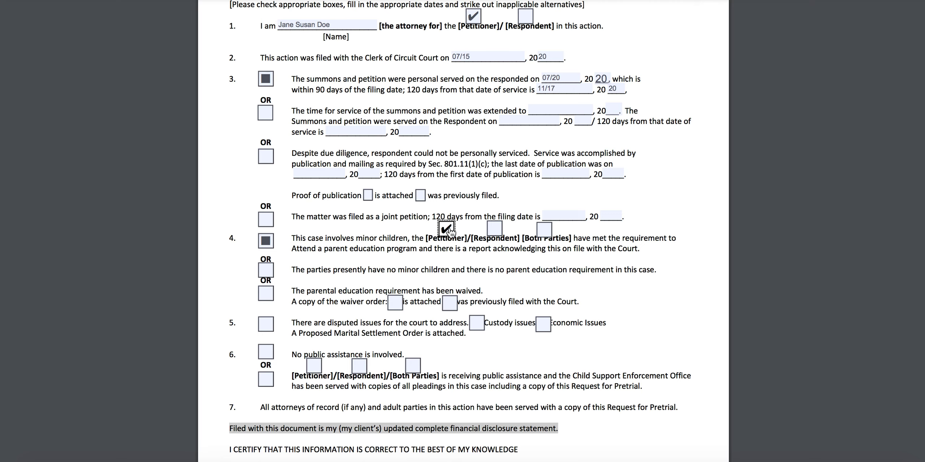
click(267, 244)
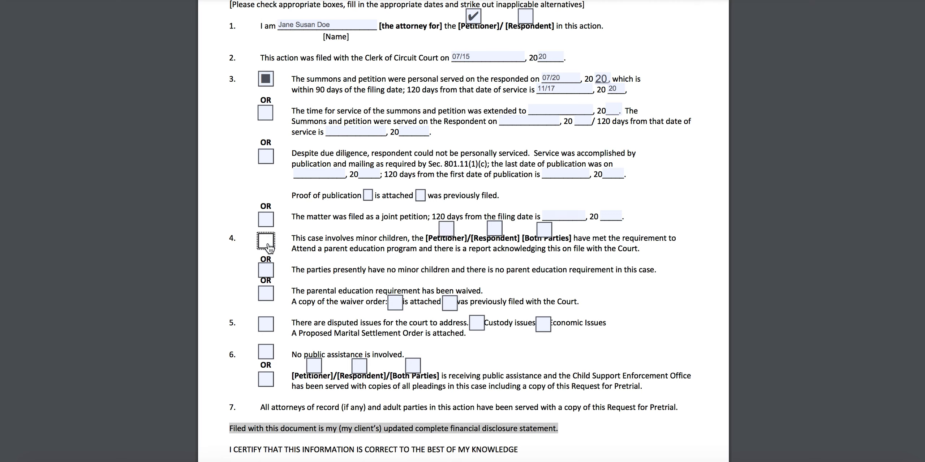
- Try item 4's no minor children option and the waived parental education option with its attached and previously filed choices, clearing both options
click(268, 270)
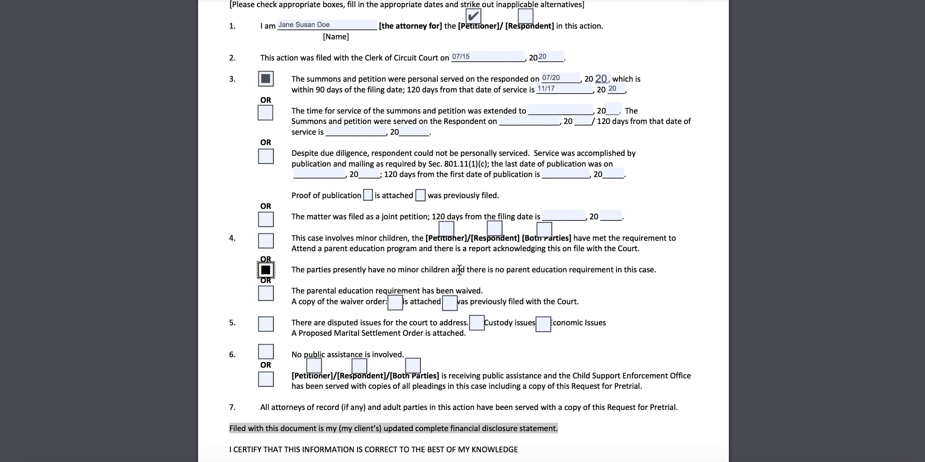
click(272, 279)
click(272, 295)
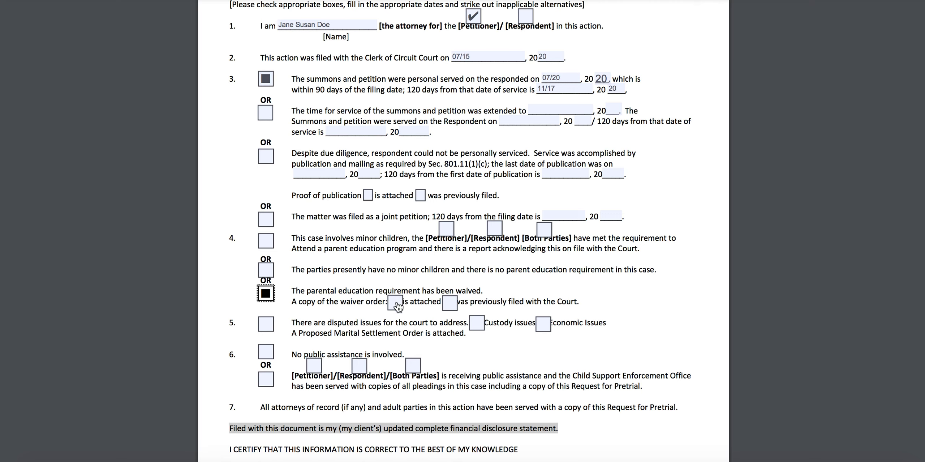
click(396, 303)
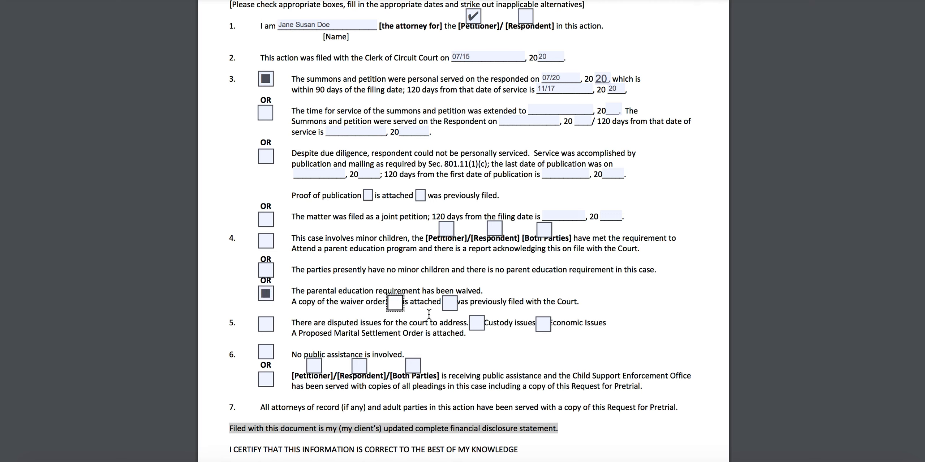
click(454, 312)
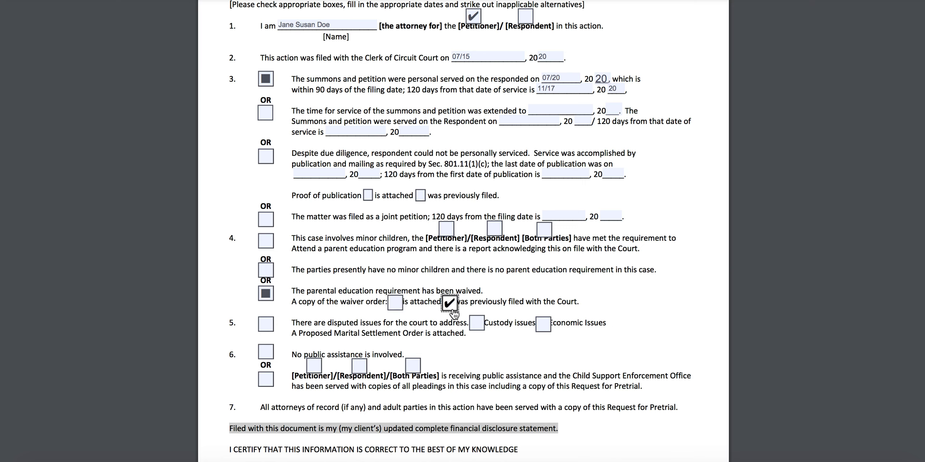
click(266, 299)
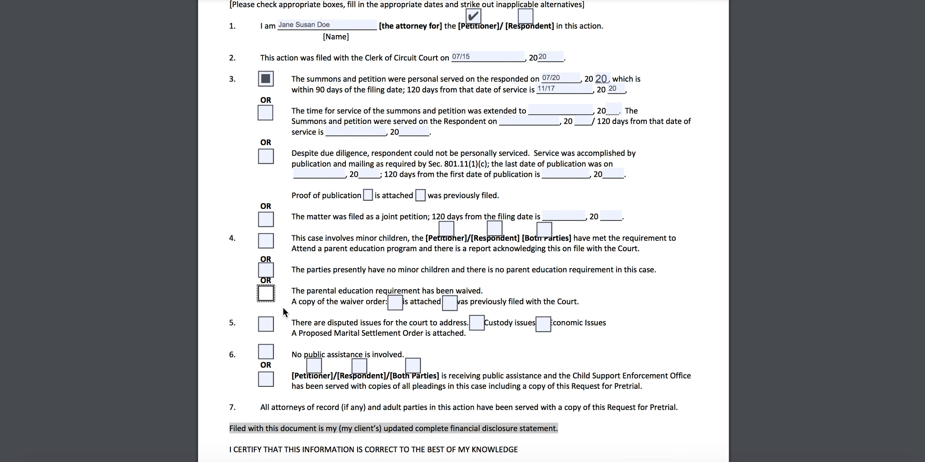
- In item 4, check the minor children option and mark the Petitioner as having met the parent education requirement
click(268, 246)
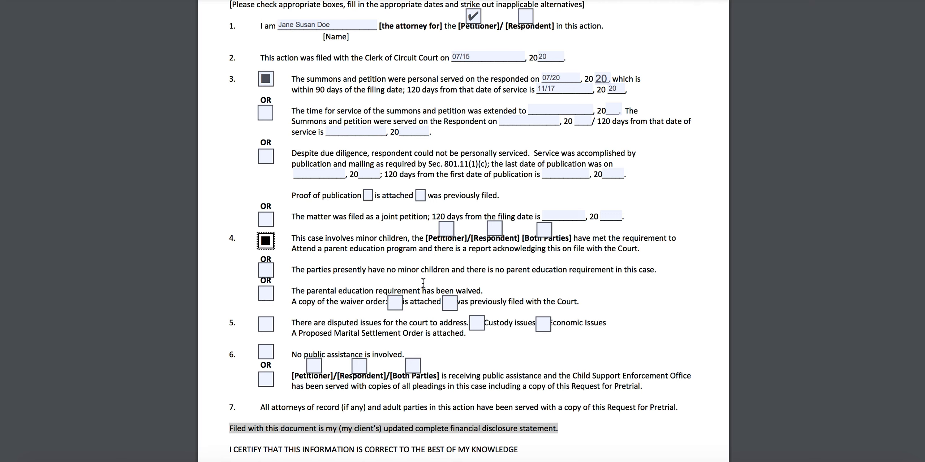
click(450, 231)
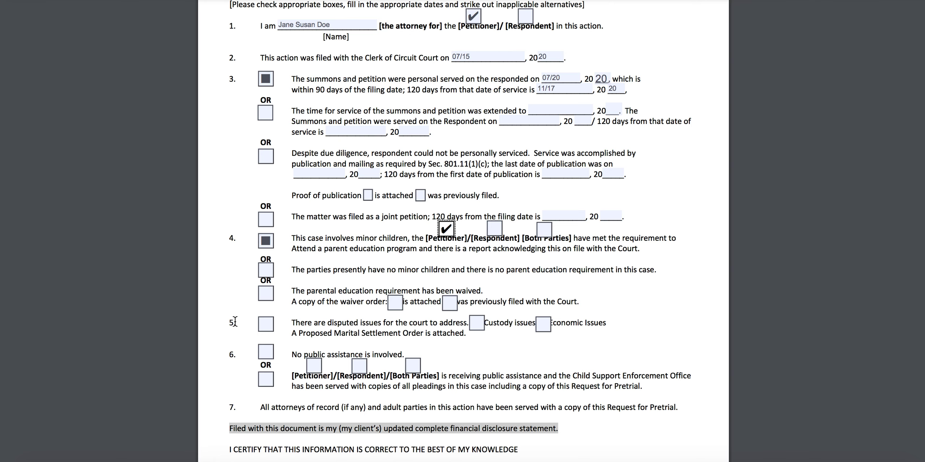
- In item 5, check that there are disputed issues for the court, marking both custody issues and economic issues
scroll(237, 314, down, 2)
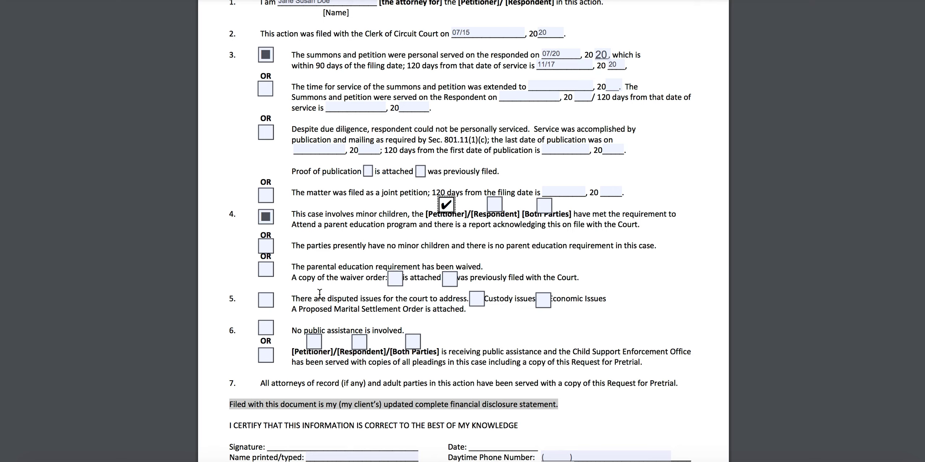
click(266, 301)
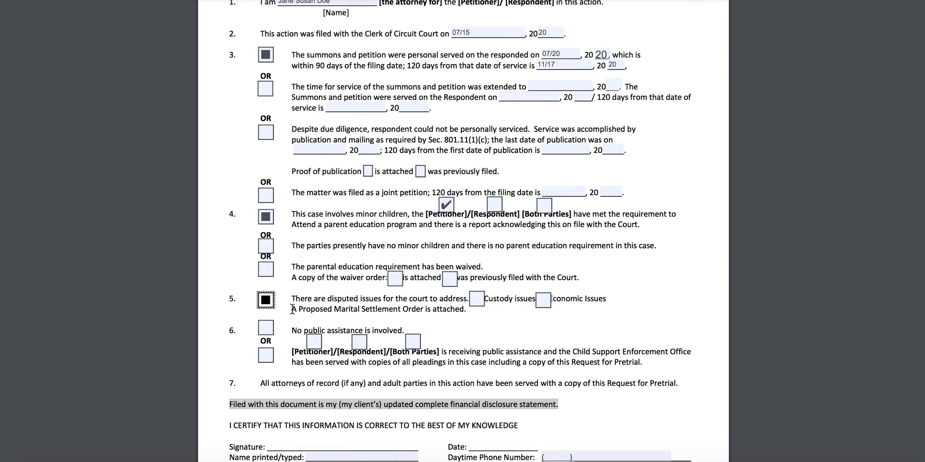
drag(292, 310, 405, 314)
click(404, 315)
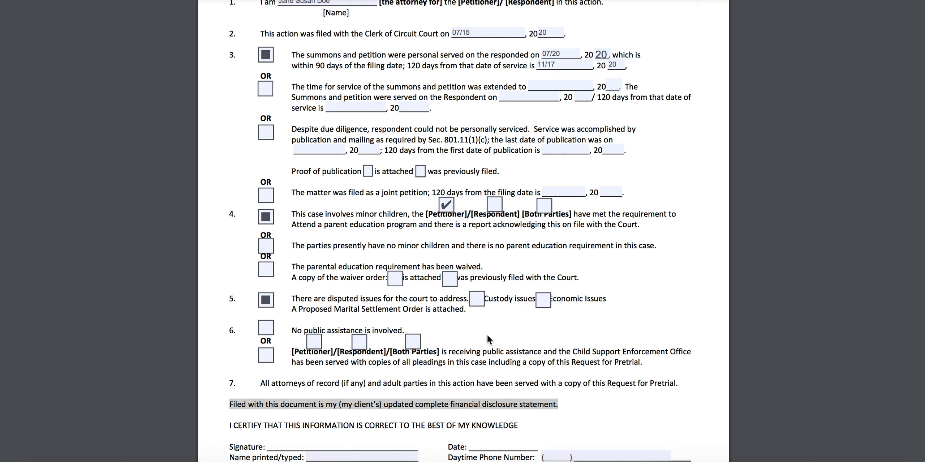
click(480, 301)
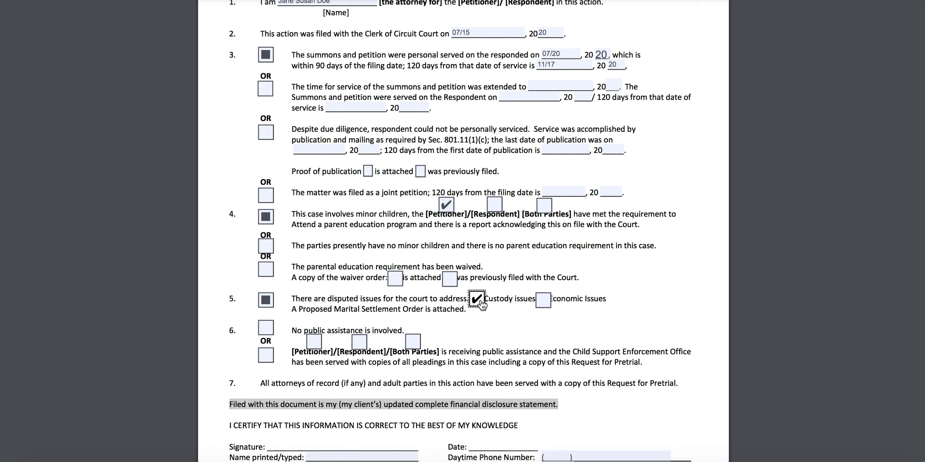
click(544, 301)
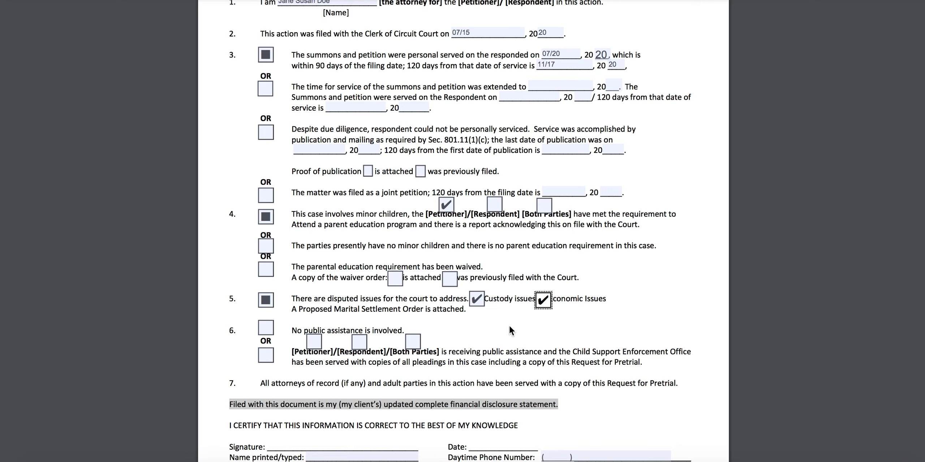
- In item 5, clear the custody issues choice and mark it again
click(477, 301)
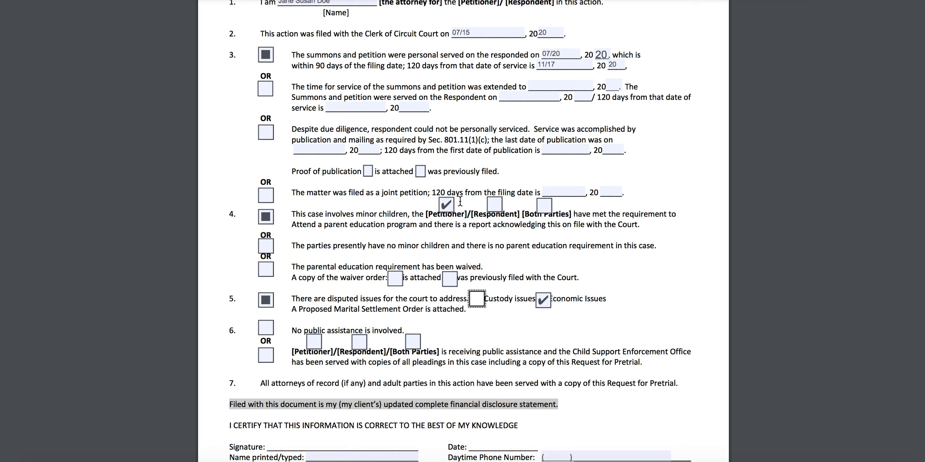
click(477, 299)
- Try item 6's receiving public assistance option with the Petitioner, Respondent and Both Parties choices, and replace it with no public assistance
click(266, 363)
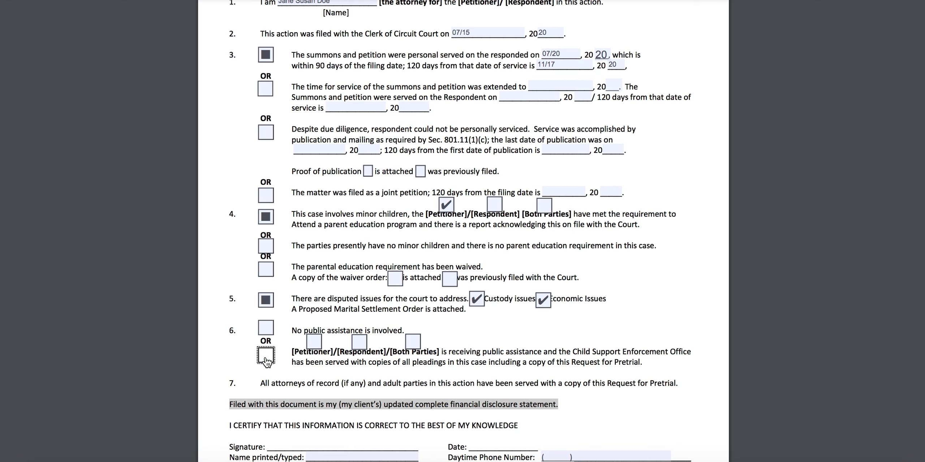
click(312, 345)
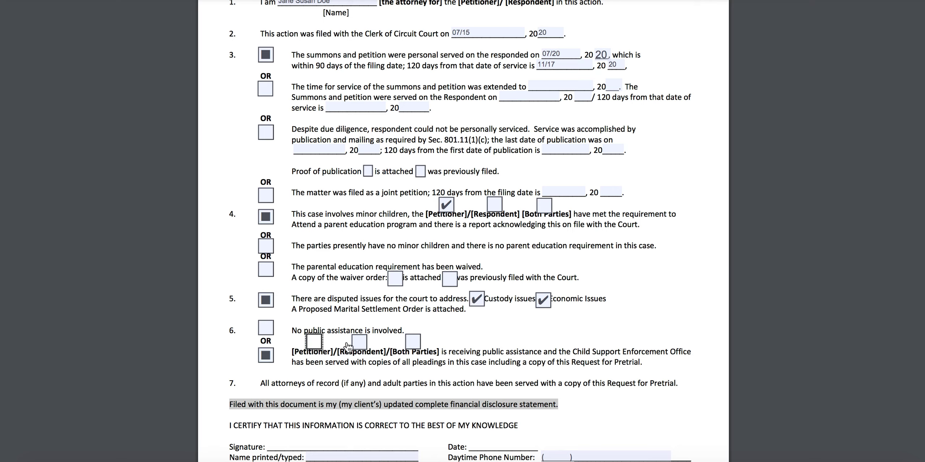
click(313, 344)
click(357, 348)
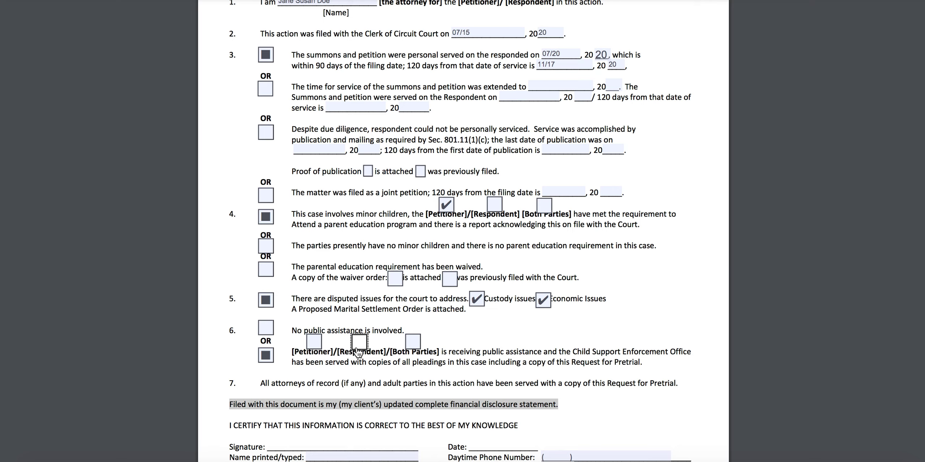
click(412, 345)
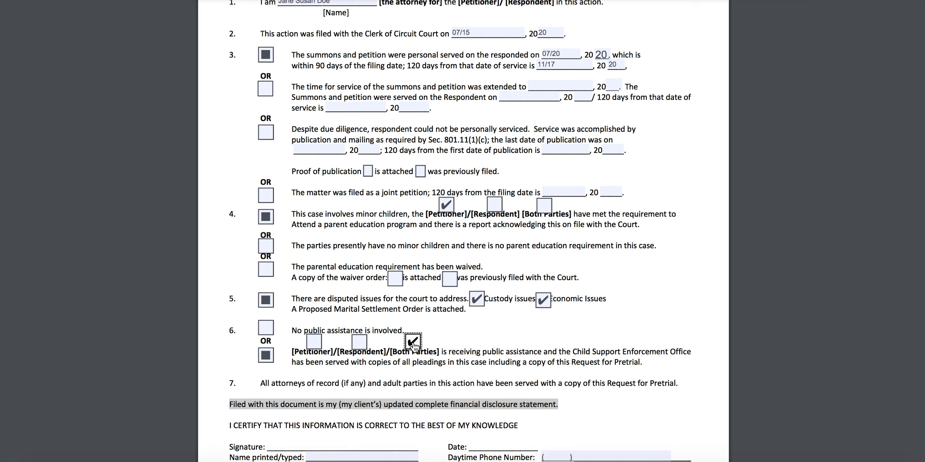
click(315, 344)
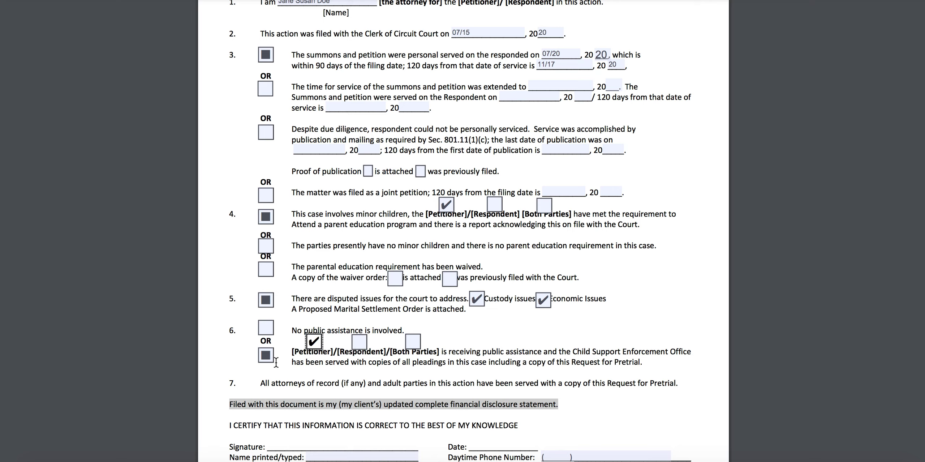
click(267, 355)
click(271, 333)
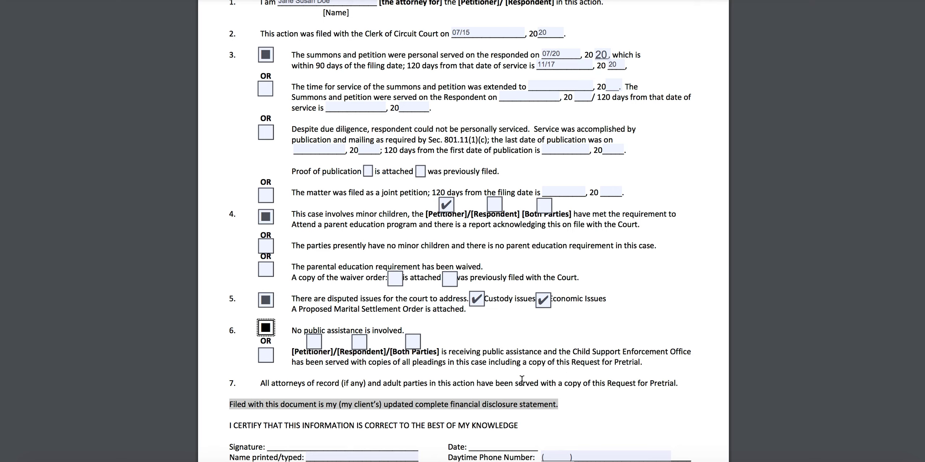
- In item 6, clear the no public assistance option and check the option for a party receiving public assistance
click(266, 329)
click(266, 357)
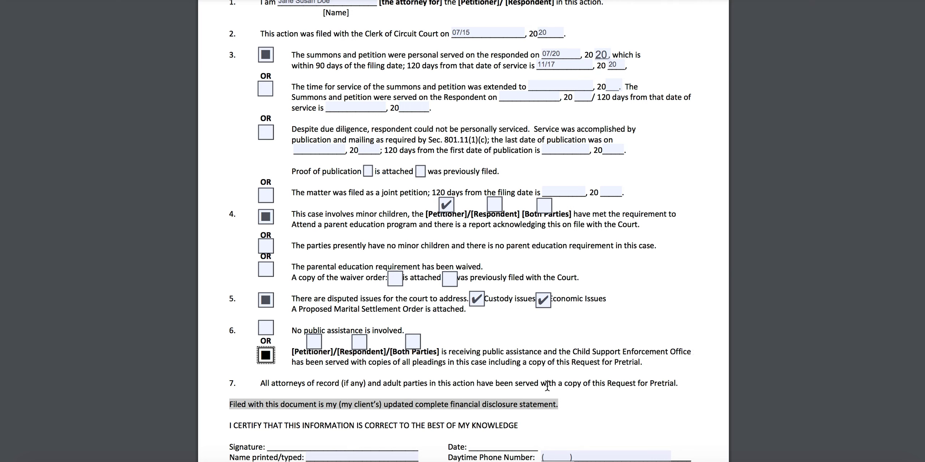
scroll(539, 369, down, 3)
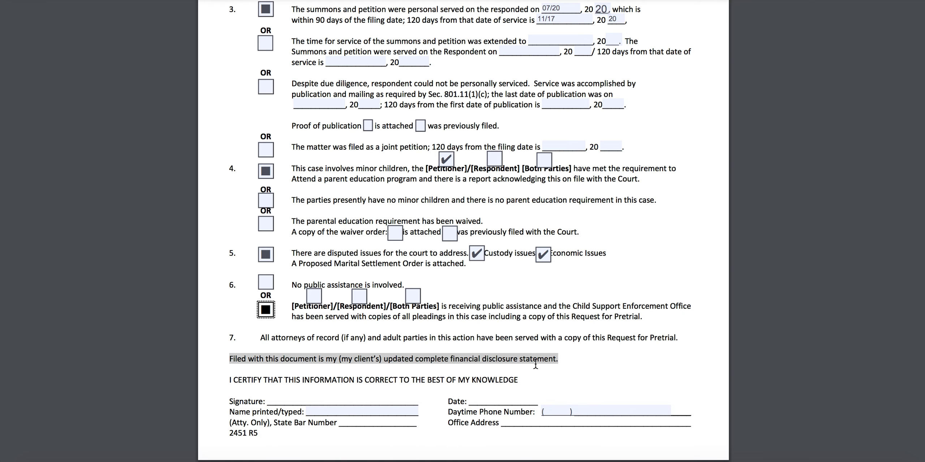